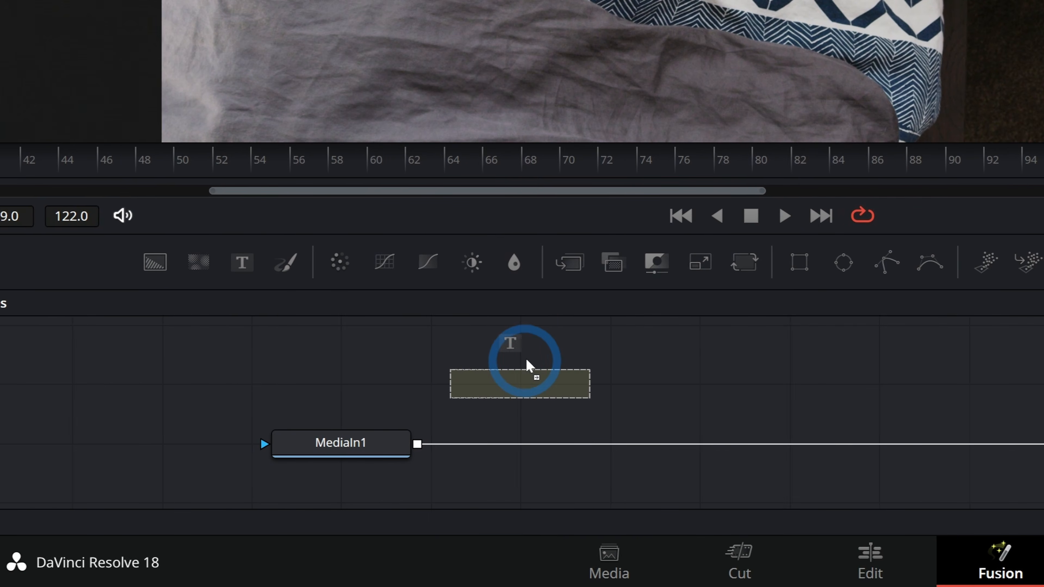
# Merge a Text node over the clip, reading "Phone: $745" in Georgia Bold at size 0.0512, and place it above and left of the phone.
pyautogui.moveTo(526, 368); pyautogui.dragTo(462, 483)
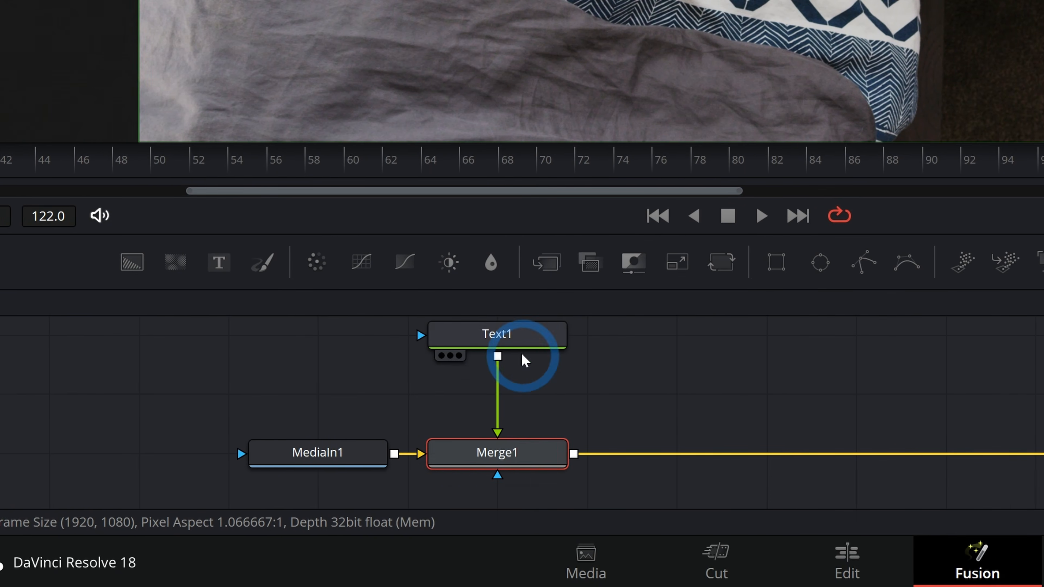
pyautogui.click(500, 334)
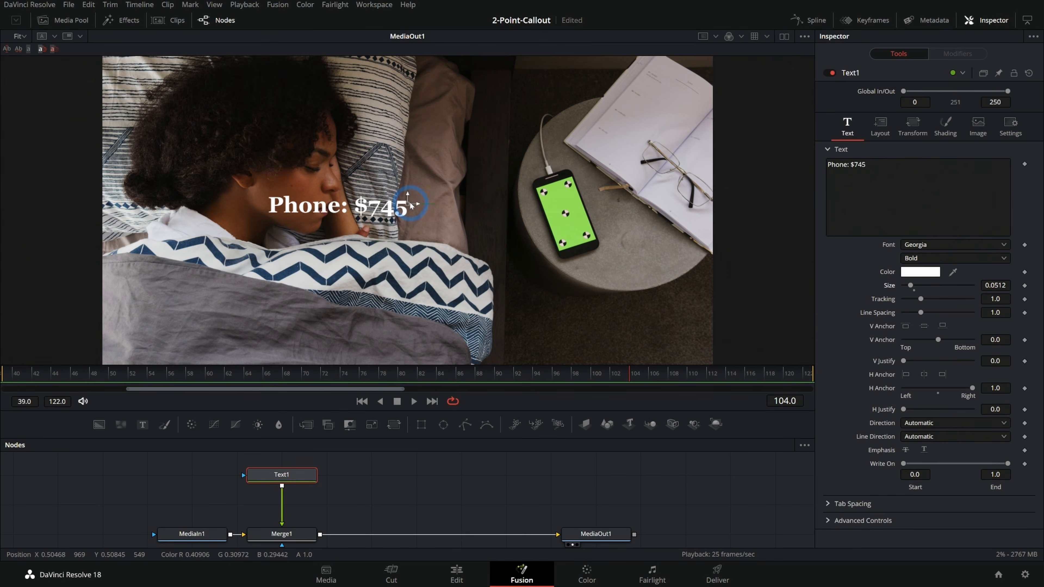
pyautogui.moveTo(490, 147); pyautogui.dragTo(502, 127)
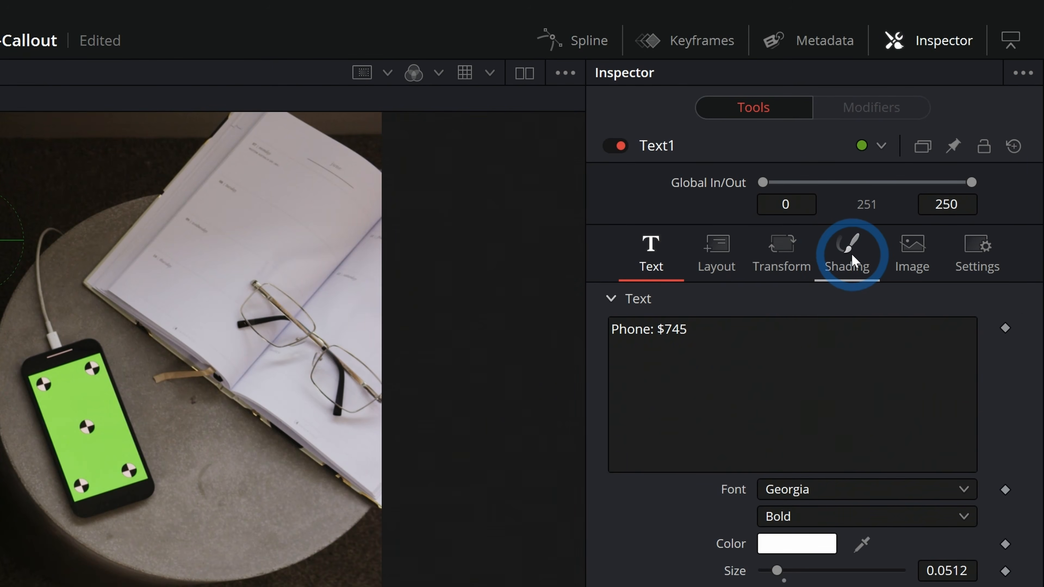
# Enable shading element 3, Black Shadow, on the "Phone: $745" text.
pyautogui.click(849, 255)
pyautogui.click(799, 328)
pyautogui.click(826, 331)
pyautogui.click(765, 344)
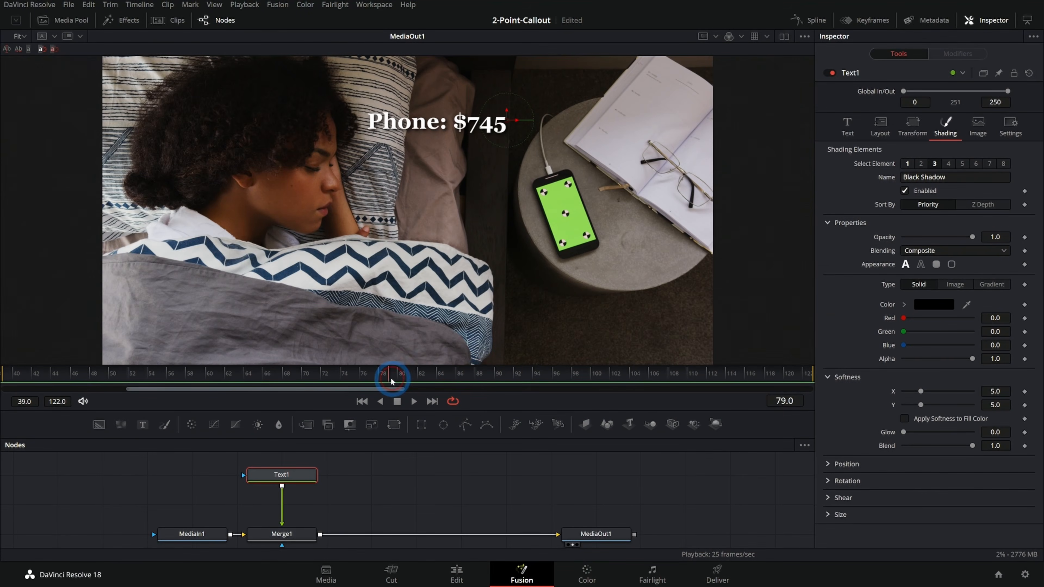
# Go to frame 88, add an Ellipse node and merge its output over the result between Merge1 and MediaOut1.
pyautogui.moveTo(391, 380); pyautogui.dragTo(296, 373)
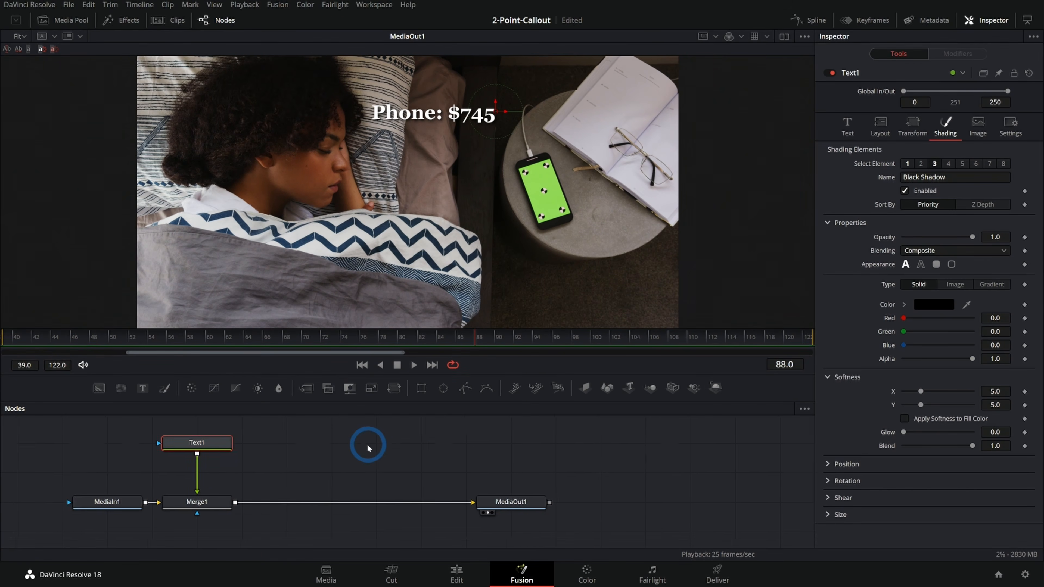
pyautogui.moveTo(361, 443); pyautogui.dragTo(411, 456)
pyautogui.click(441, 443)
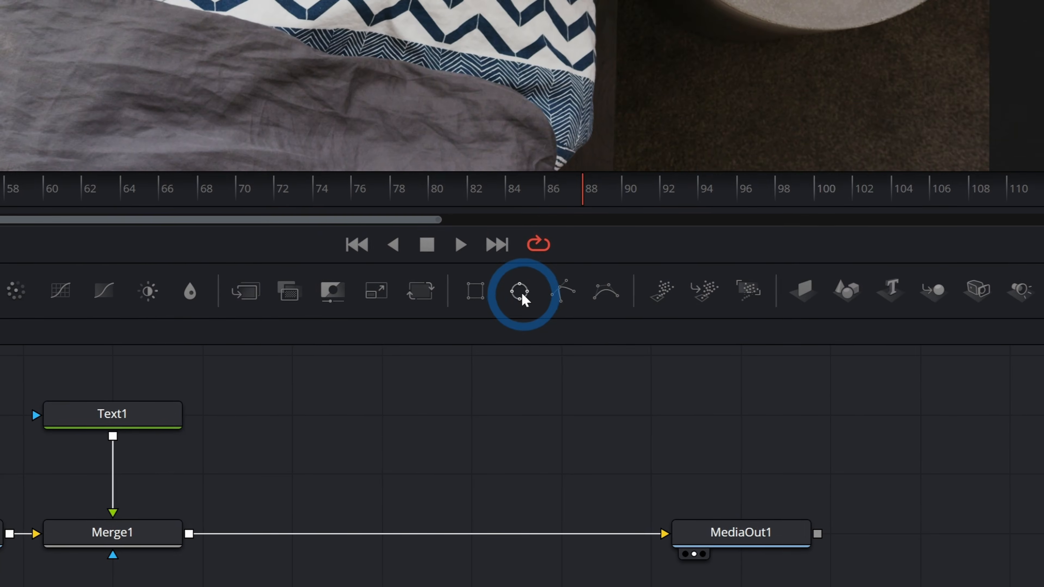
pyautogui.moveTo(445, 390); pyautogui.dragTo(354, 464)
pyautogui.moveTo(525, 341); pyautogui.dragTo(523, 312)
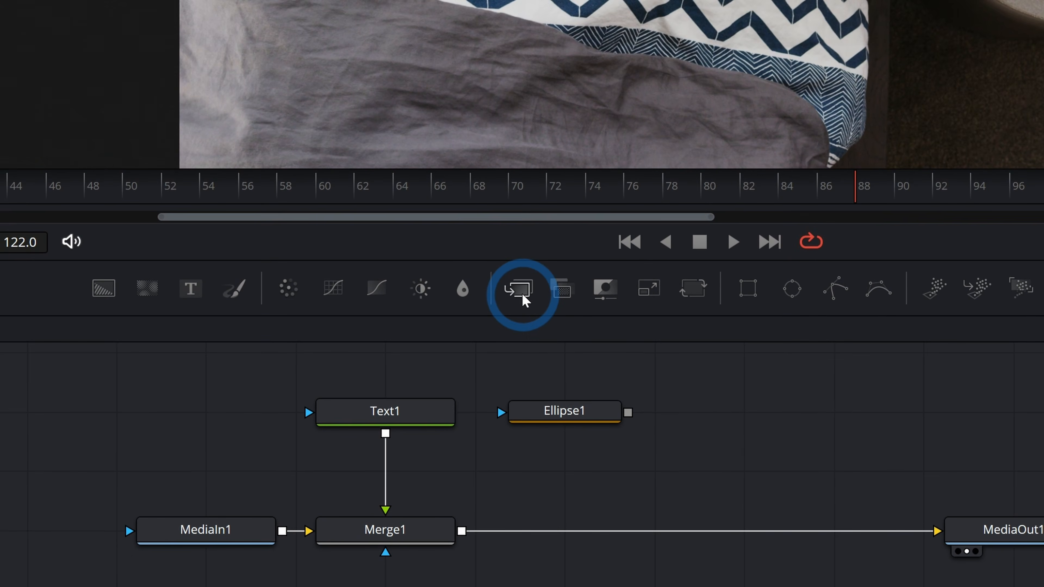
pyautogui.moveTo(487, 247); pyautogui.dragTo(695, 495)
pyautogui.moveTo(520, 436); pyautogui.dragTo(431, 436)
pyautogui.moveTo(365, 313); pyautogui.dragTo(391, 407)
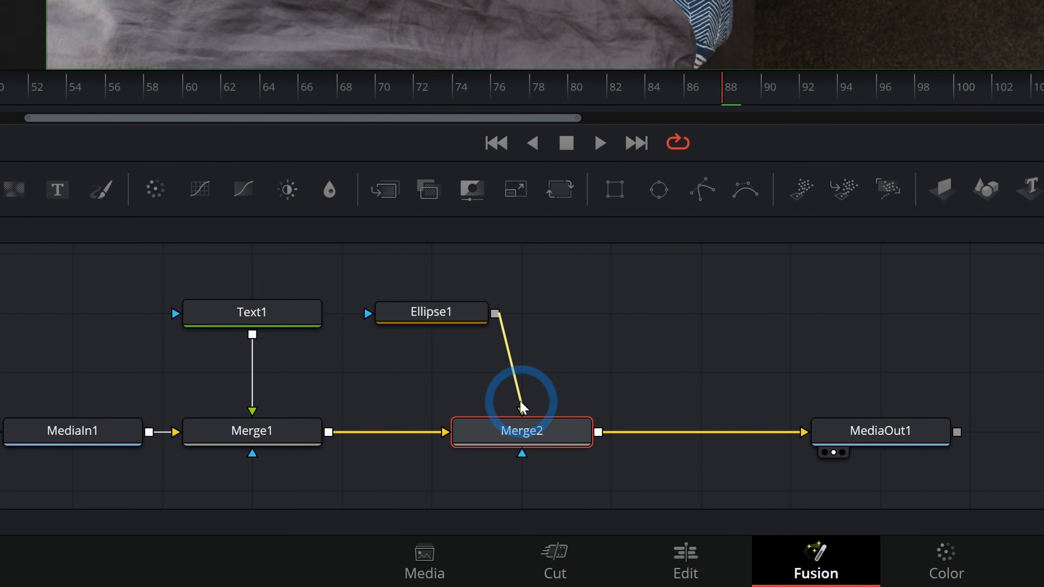
pyautogui.moveTo(520, 403); pyautogui.dragTo(523, 412)
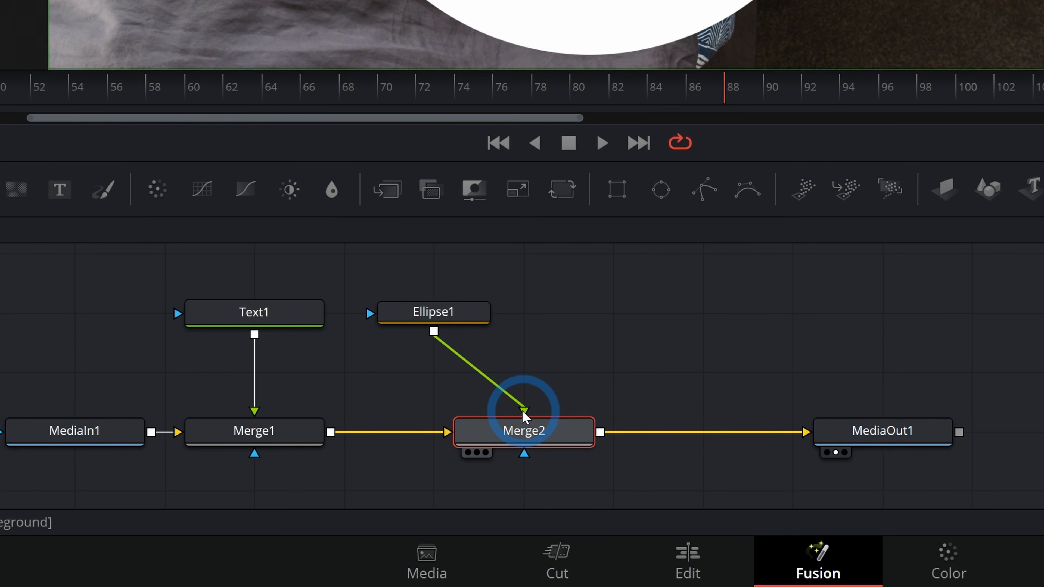
# Shrink the ellipse to a dot about 0.024 wide and high and place it at the phone's upper-left corner.
pyautogui.click(460, 318)
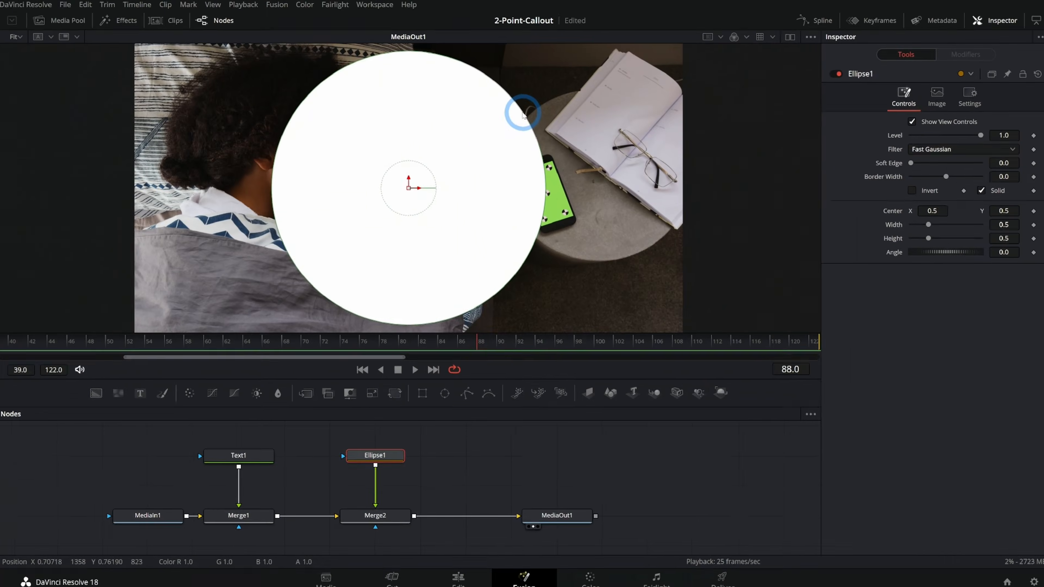
pyautogui.moveTo(523, 226); pyautogui.dragTo(297, 370)
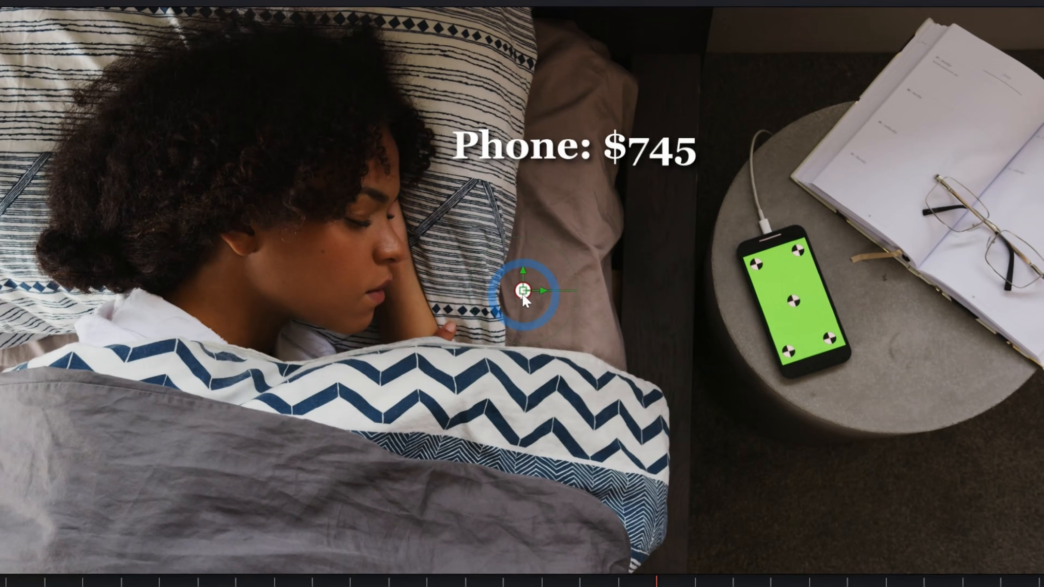
pyautogui.moveTo(407, 192); pyautogui.dragTo(517, 168)
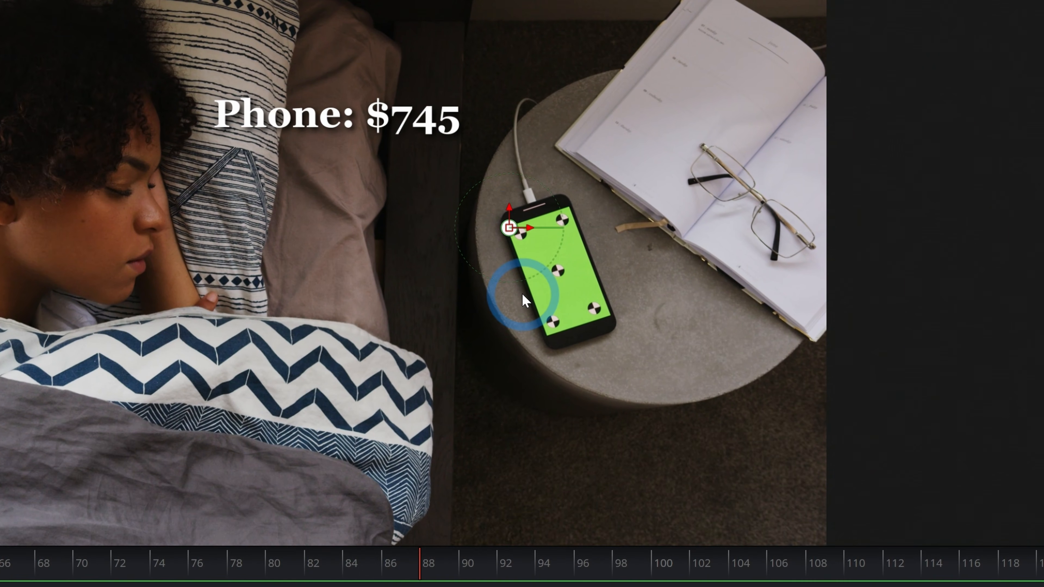
# Rearrange the node graph so there is free space between Merge2 and MediaOut1.
pyautogui.click(384, 517)
pyautogui.moveTo(384, 517); pyautogui.dragTo(446, 518)
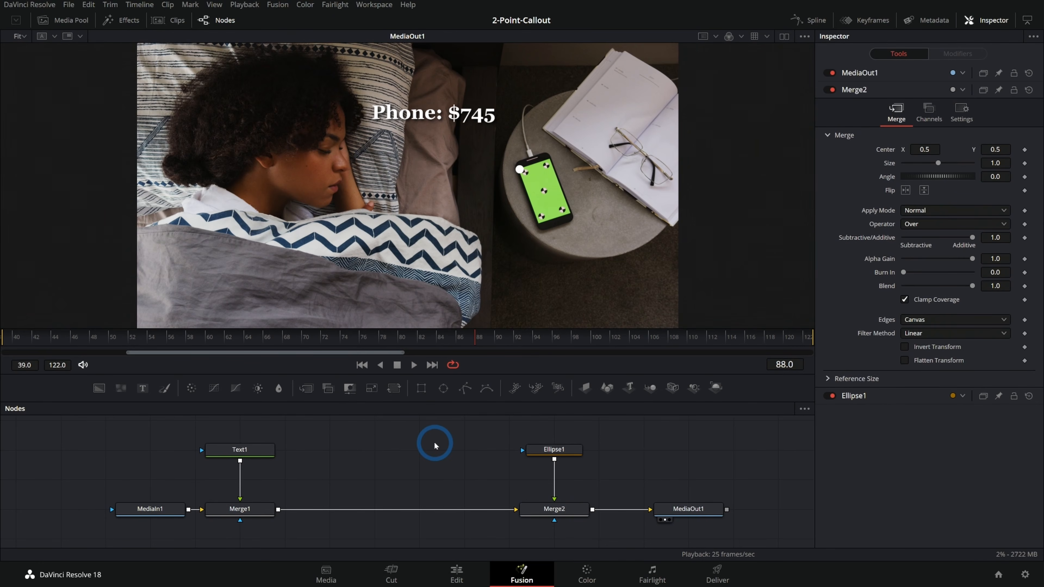
pyautogui.moveTo(554, 510); pyautogui.dragTo(373, 514)
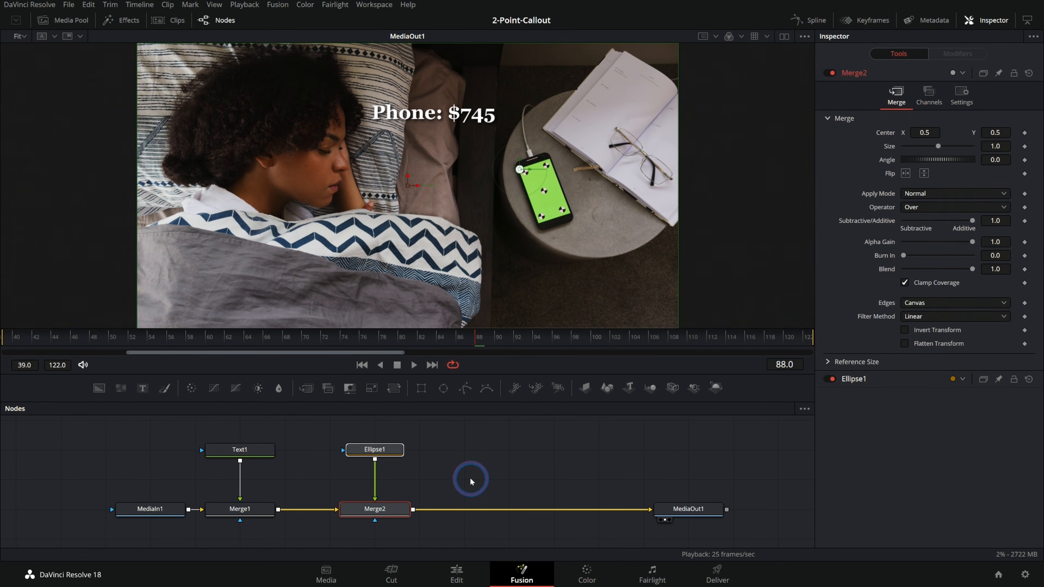
pyautogui.click(485, 229)
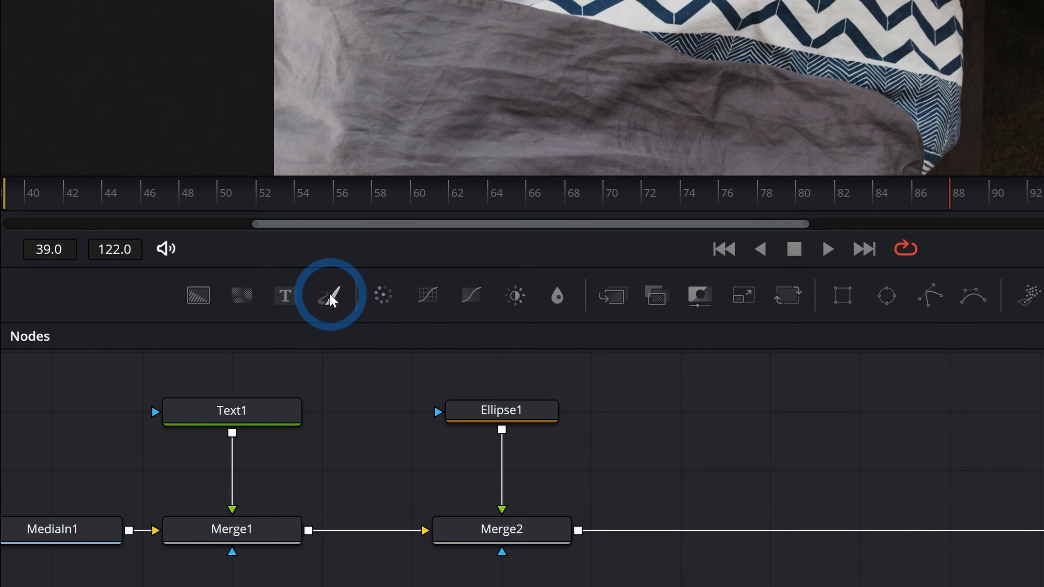
# Add a Paint node beside the Ellipse node and connect a new Background node to its input.
pyautogui.moveTo(331, 300)
pyautogui.mouseDown()
pyautogui.moveTo(357, 322)
pyautogui.moveTo(679, 410)
pyautogui.moveTo(768, 412)
pyautogui.mouseUp()
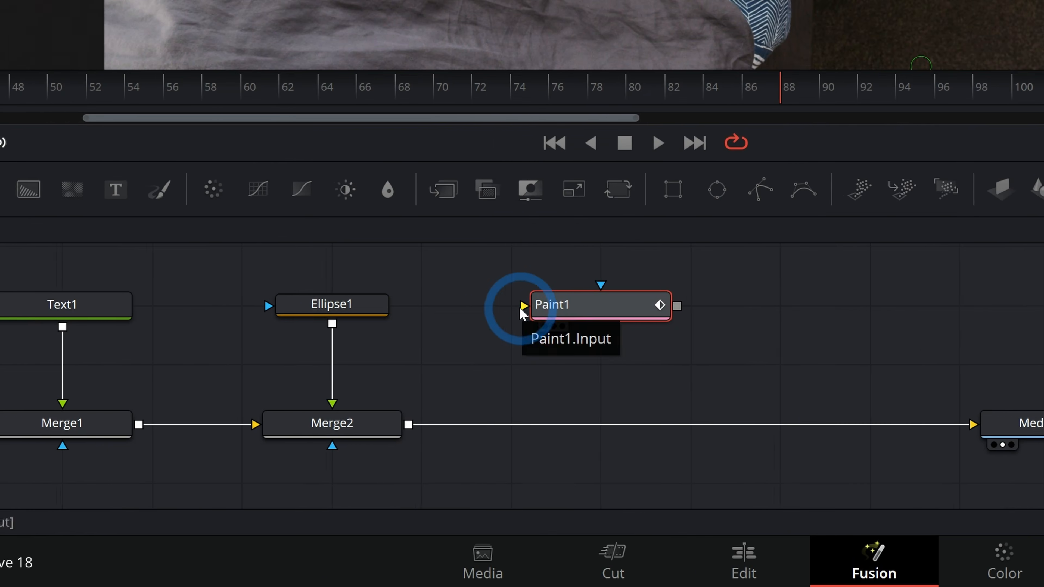
pyautogui.moveTo(563, 307); pyautogui.dragTo(654, 306)
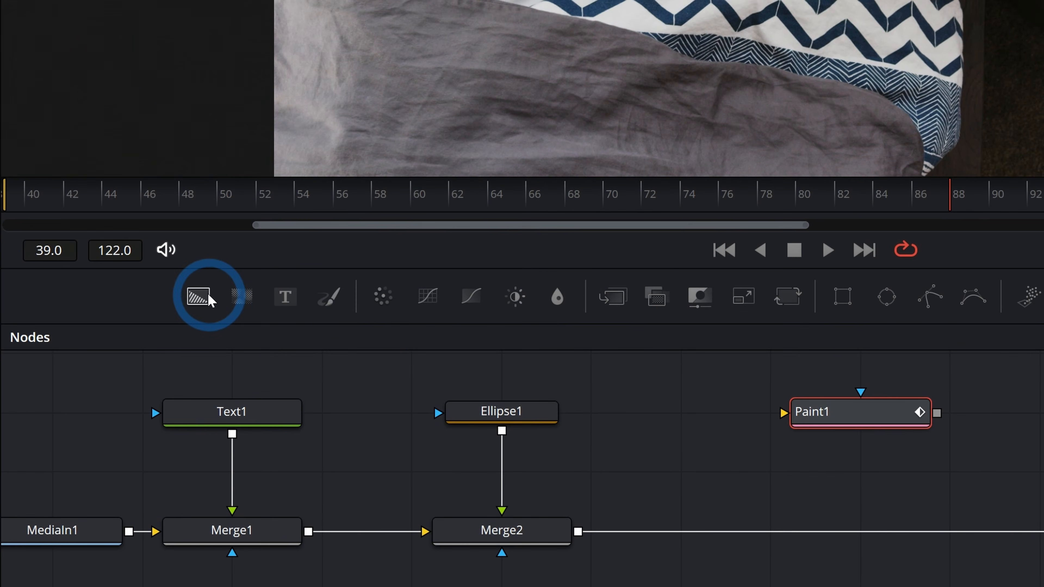
pyautogui.moveTo(209, 296)
pyautogui.mouseDown()
pyautogui.moveTo(526, 358)
pyautogui.moveTo(722, 414)
pyautogui.moveTo(811, 418)
pyautogui.mouseUp()
pyautogui.moveTo(531, 316); pyautogui.dragTo(530, 316)
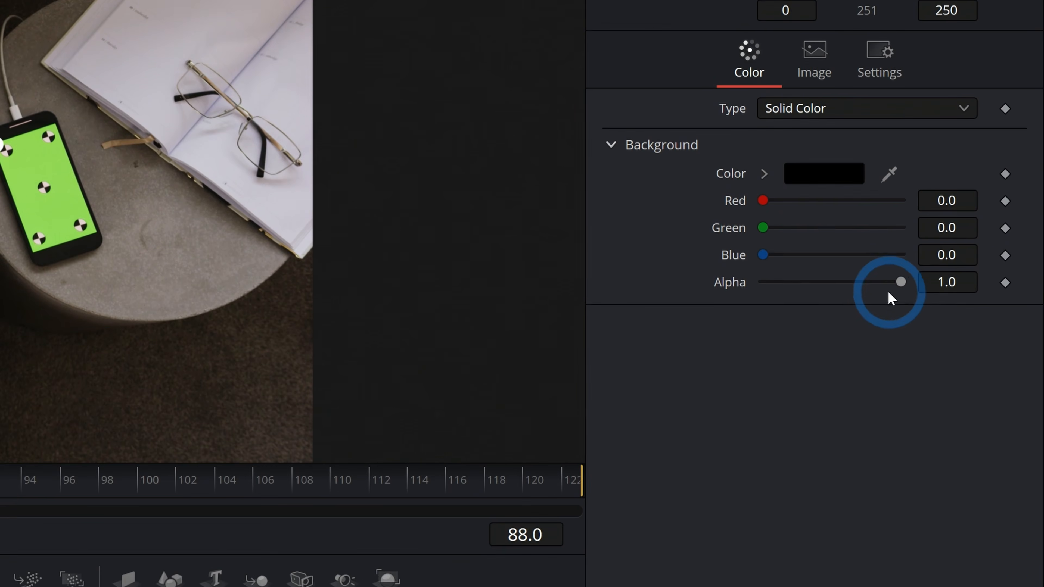
# Set the background's alpha to 0 and preview the Background and Paint nodes in the viewer before returning to MediaOut1.
pyautogui.moveTo(967, 240); pyautogui.dragTo(839, 250)
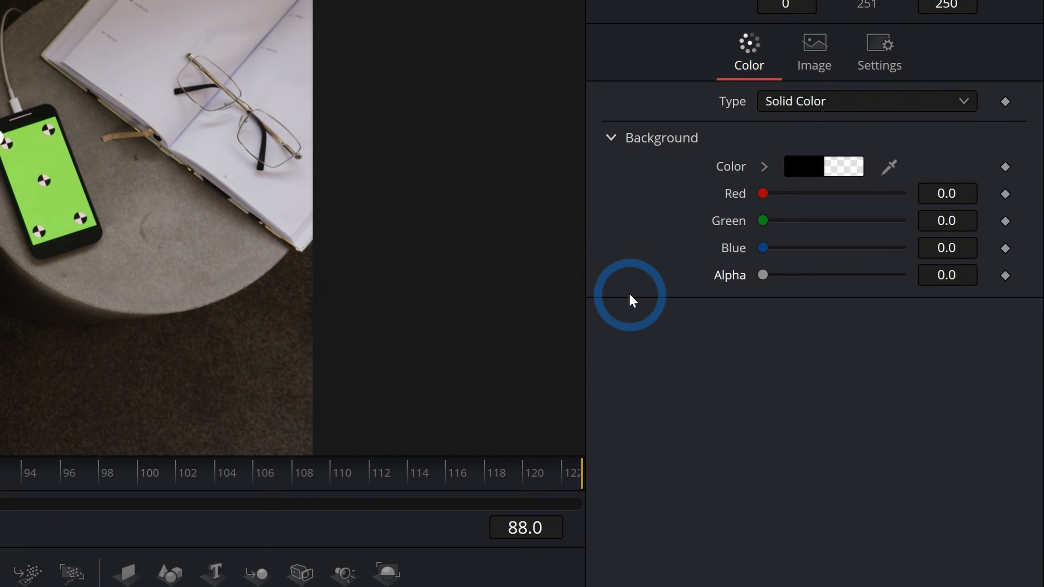
pyautogui.press('1')
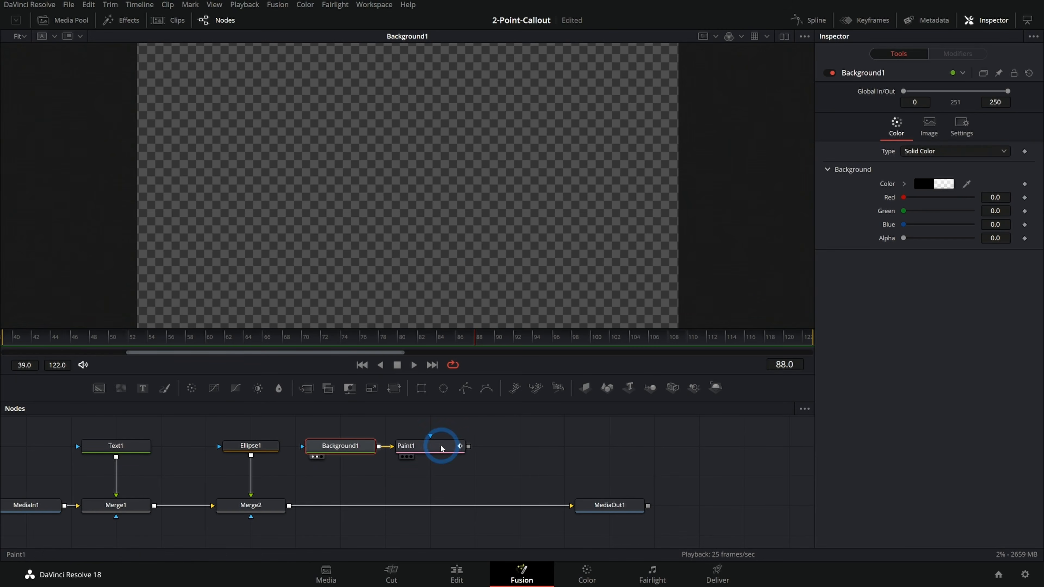
pyautogui.click(441, 448)
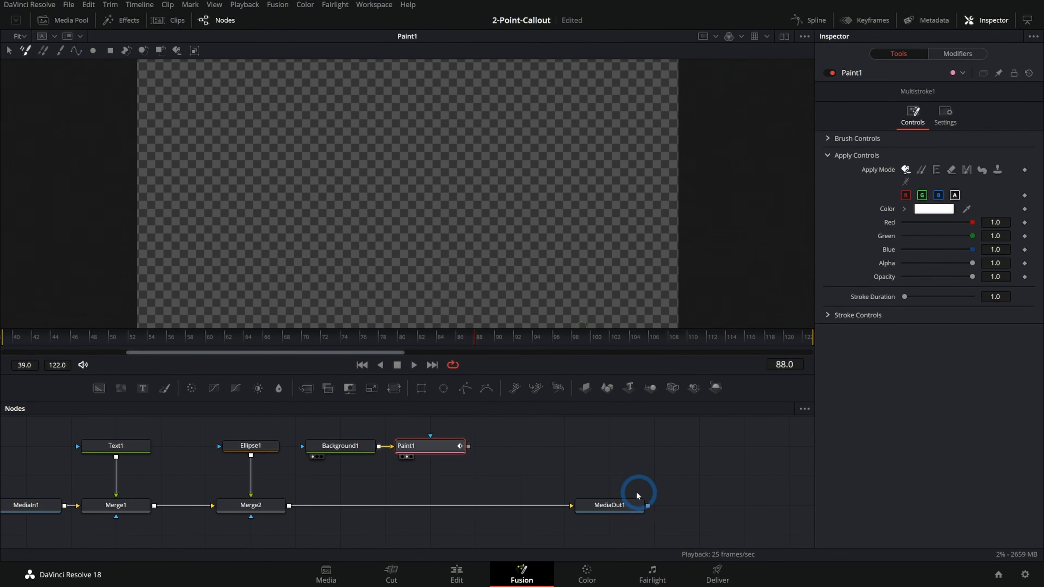
pyautogui.click(637, 505)
# Merge the Paint node's output into the line between Merge2 and MediaOut1 and select the Paint node.
pyautogui.moveTo(468, 446); pyautogui.dragTo(526, 441)
pyautogui.moveTo(379, 500); pyautogui.dragTo(289, 507)
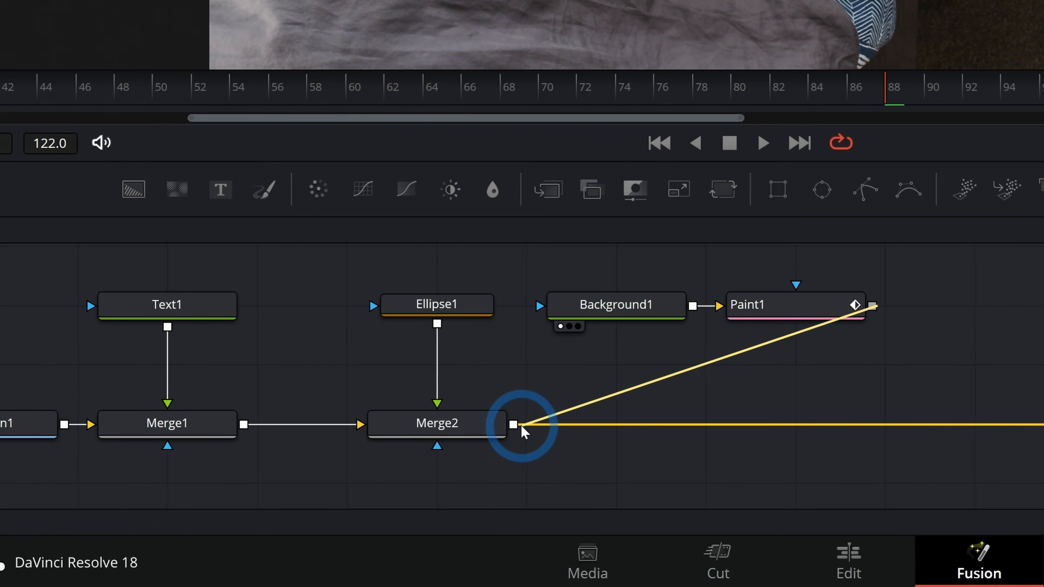
pyautogui.moveTo(525, 427); pyautogui.dragTo(526, 426)
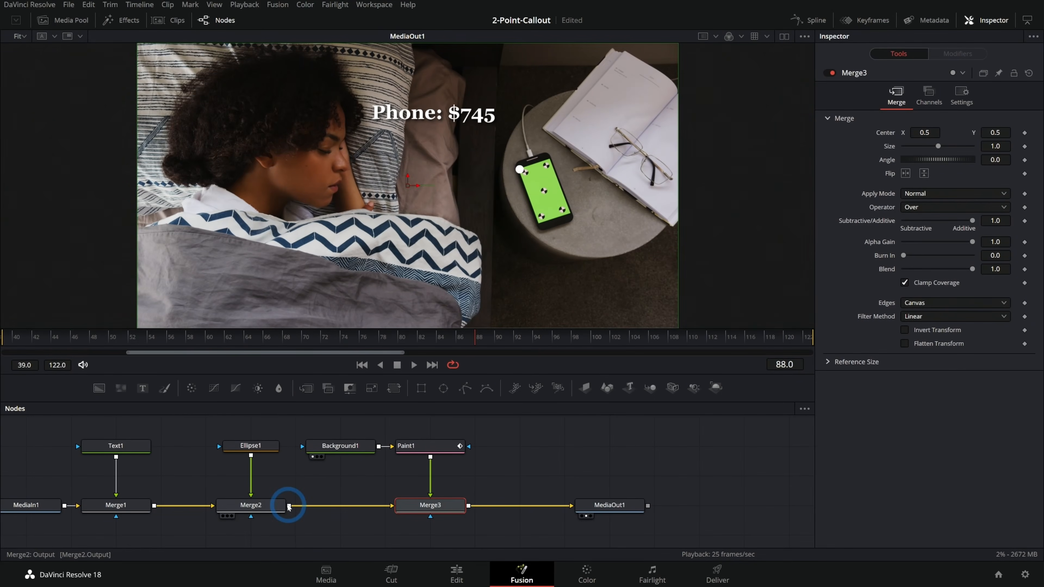
pyautogui.click(430, 449)
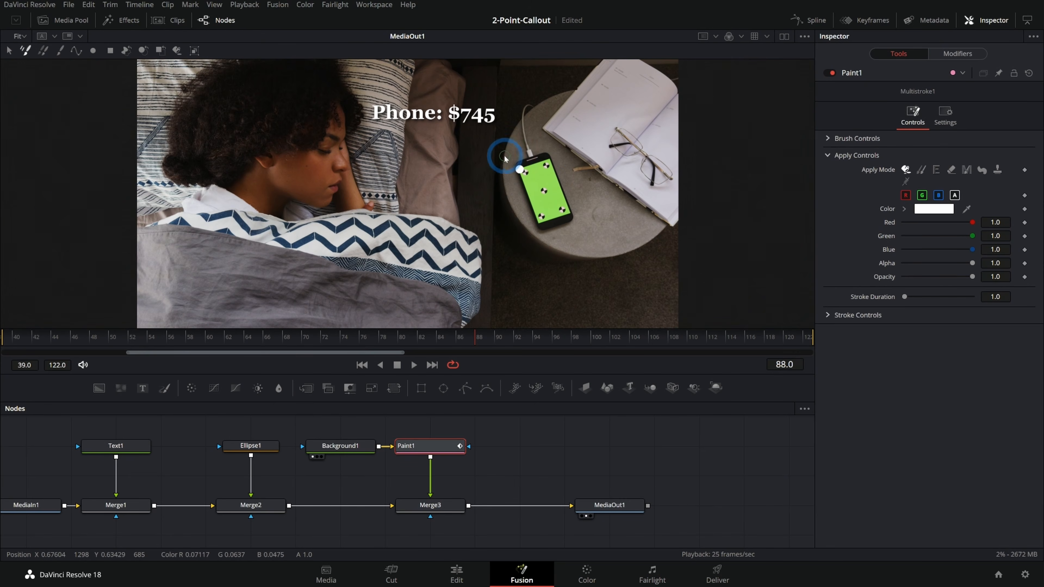
# Scribble a test Multistroke across the picture and undo it.
pyautogui.moveTo(300, 201)
pyautogui.mouseDown()
pyautogui.moveTo(417, 185)
pyautogui.moveTo(488, 213)
pyautogui.moveTo(537, 270)
pyautogui.moveTo(465, 188)
pyautogui.moveTo(359, 125)
pyautogui.moveTo(439, 193)
pyautogui.mouseUp()
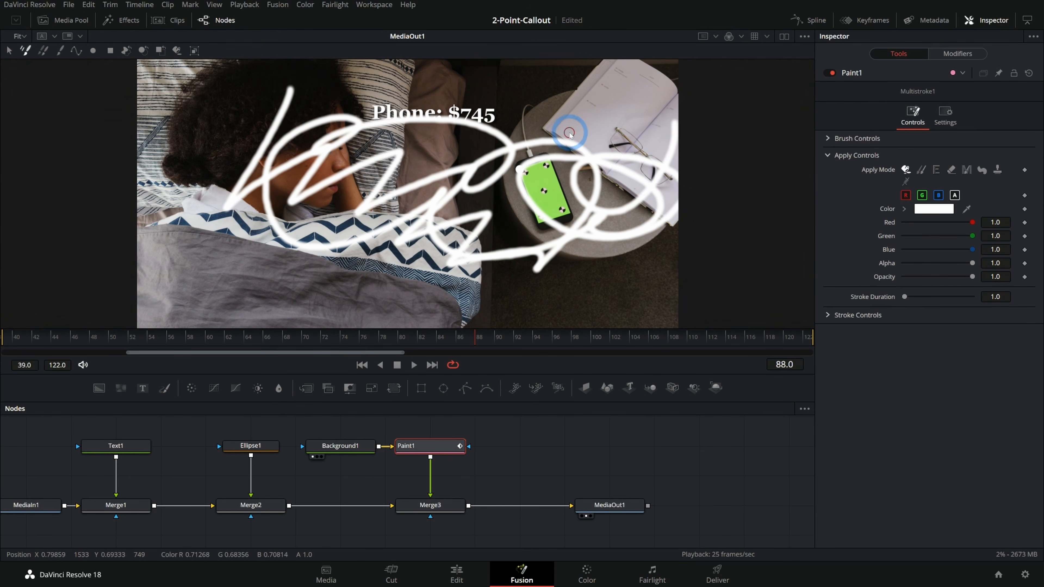
pyautogui.hotkey('ctrl', 'z')
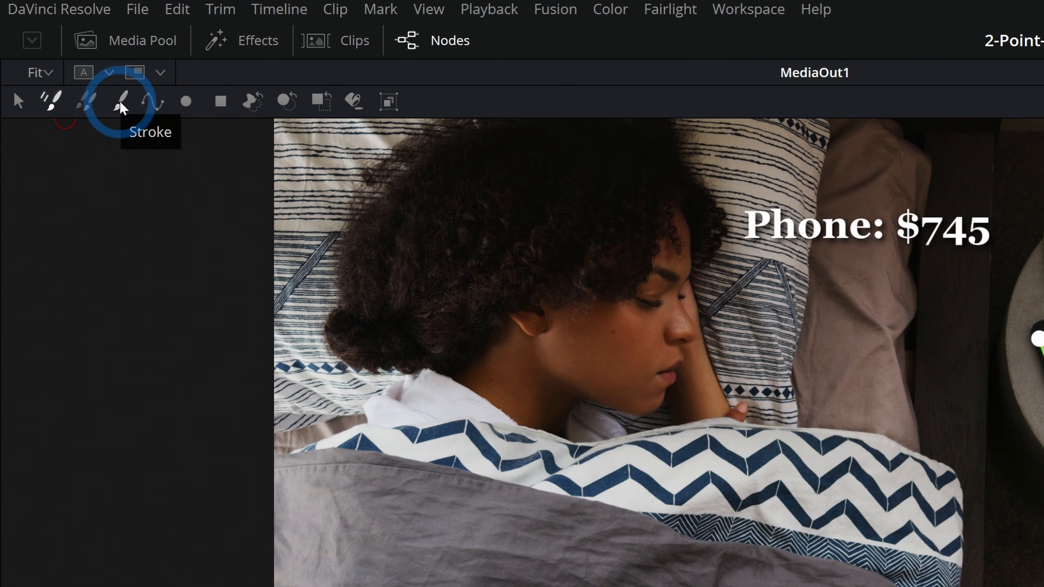
# Draw a straight PolylineStroke from just below the price text to the white dot on the phone.
pyautogui.click(161, 108)
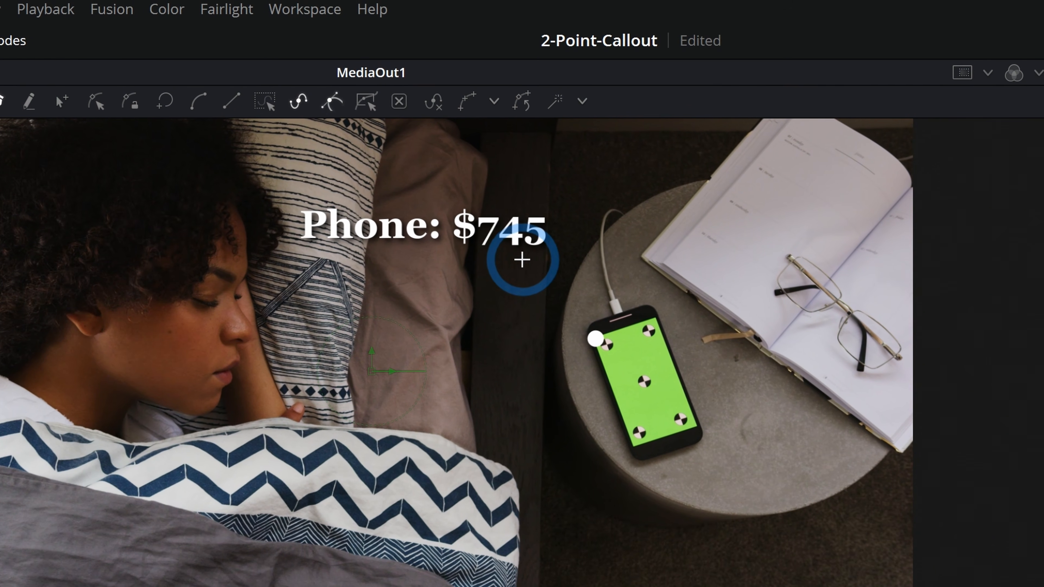
pyautogui.click(502, 254)
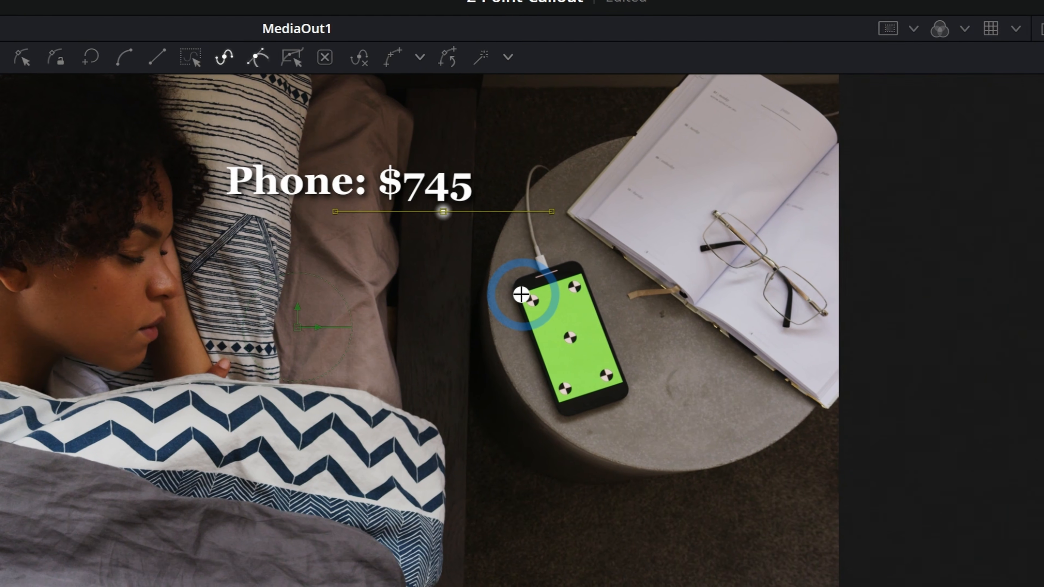
pyautogui.click(521, 295)
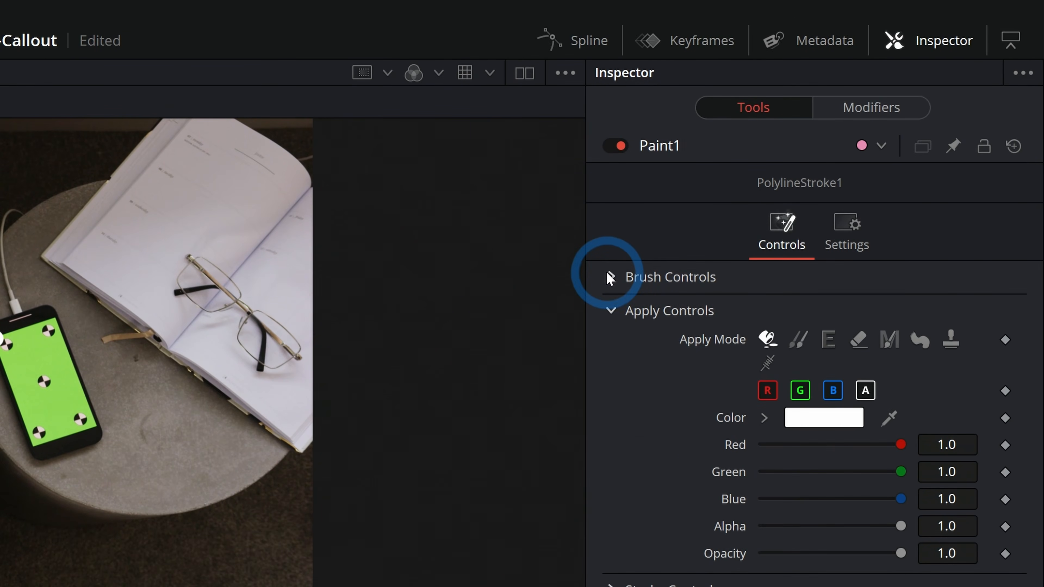
# Give the polyline stroke the hard circular brush shape and set its brush size to 0.0024.
pyautogui.click(610, 278)
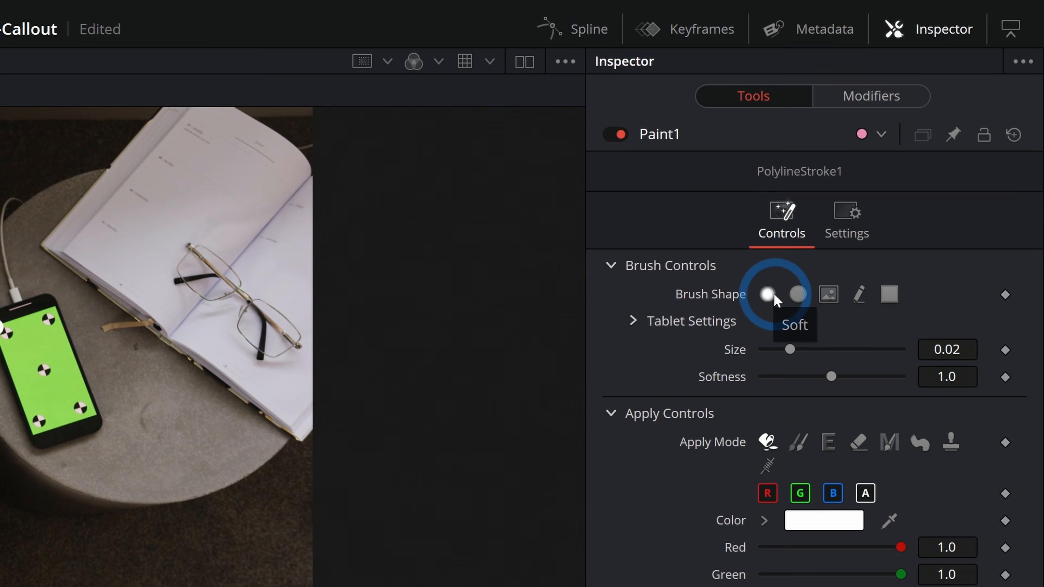
pyautogui.click(798, 294)
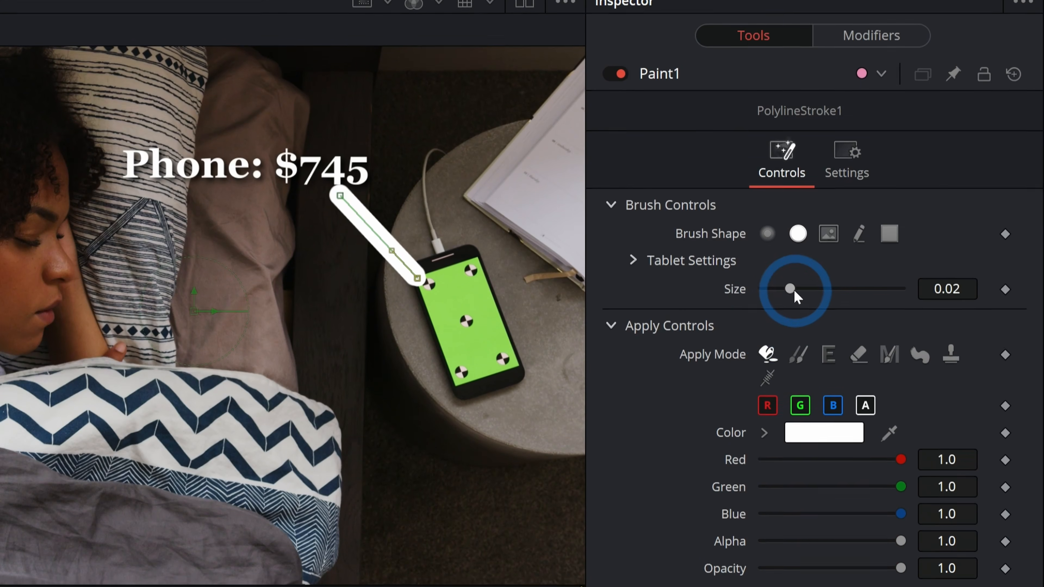
pyautogui.moveTo(789, 349); pyautogui.dragTo(767, 350)
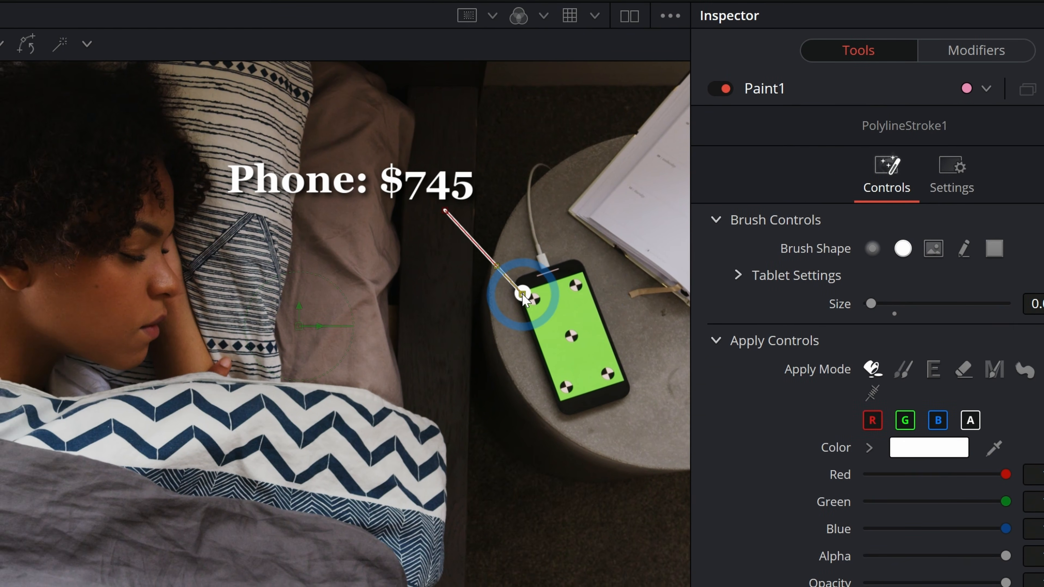
# Reposition the stroke's end points so the line runs from beneath the last digit of the price to the white dot.
pyautogui.moveTo(417, 281); pyautogui.dragTo(451, 234)
pyautogui.moveTo(535, 275); pyautogui.dragTo(421, 343)
pyautogui.moveTo(570, 295); pyautogui.dragTo(706, 170)
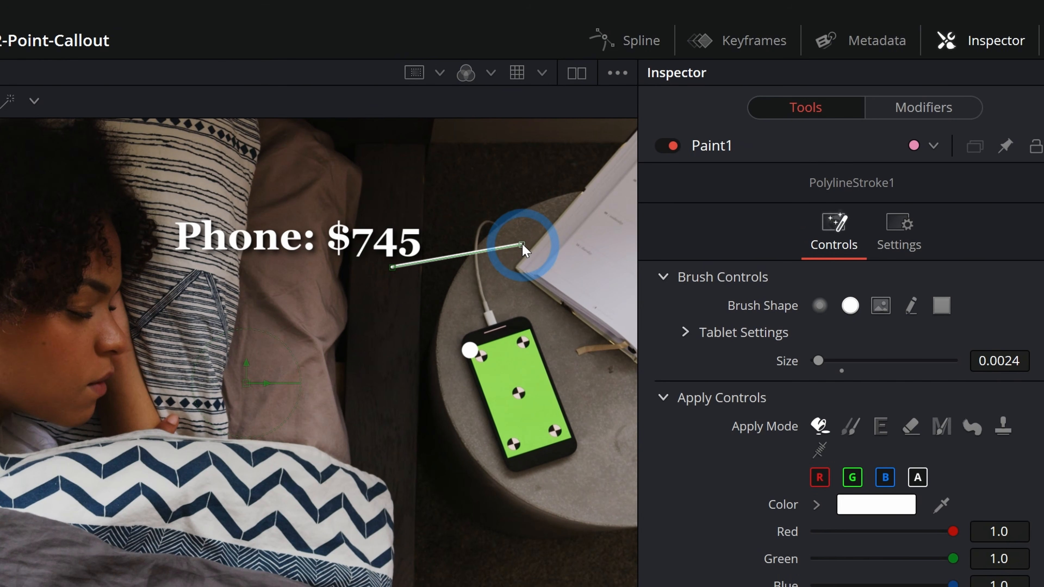
pyautogui.moveTo(756, 121); pyautogui.dragTo(723, 167)
pyautogui.moveTo(528, 299); pyautogui.dragTo(544, 317)
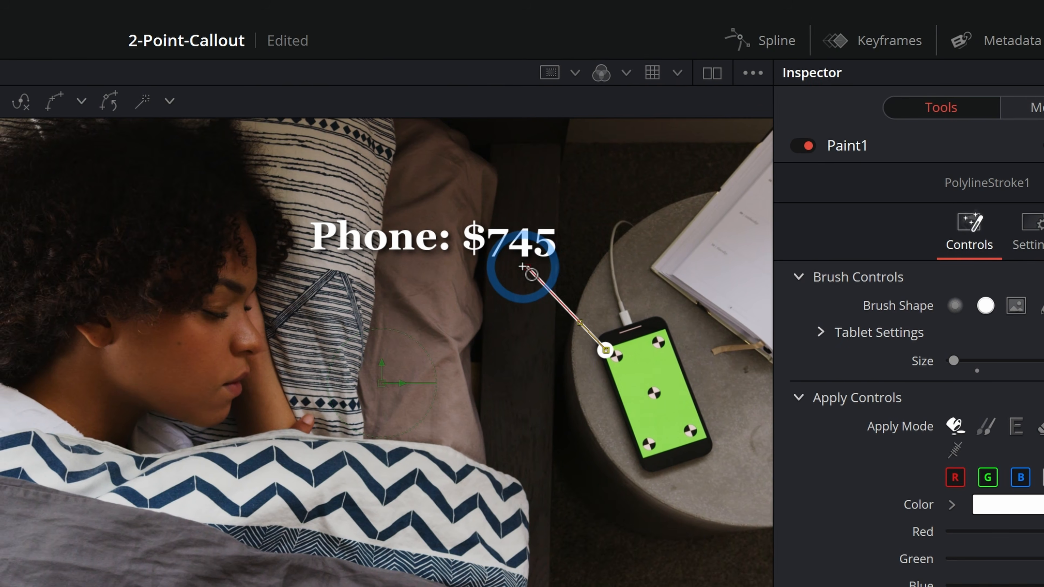
pyautogui.moveTo(528, 268); pyautogui.dragTo(554, 264)
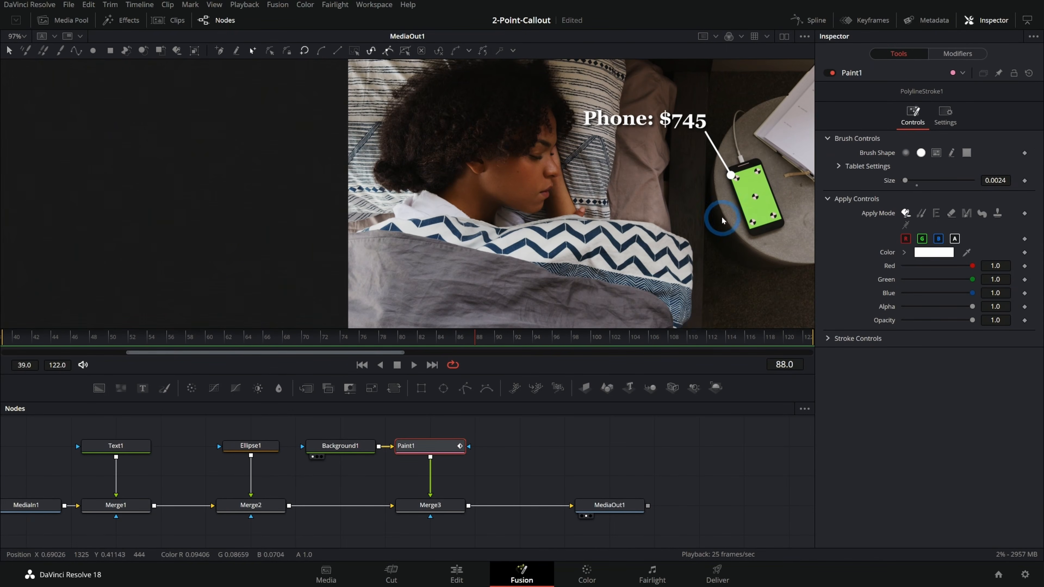
# Scrub to frame 119 and examine how the dot and callout line sit relative to the phone.
pyautogui.moveTo(479, 338)
pyautogui.mouseDown()
pyautogui.moveTo(226, 344)
pyautogui.moveTo(526, 340)
pyautogui.moveTo(486, 331)
pyautogui.mouseUp()
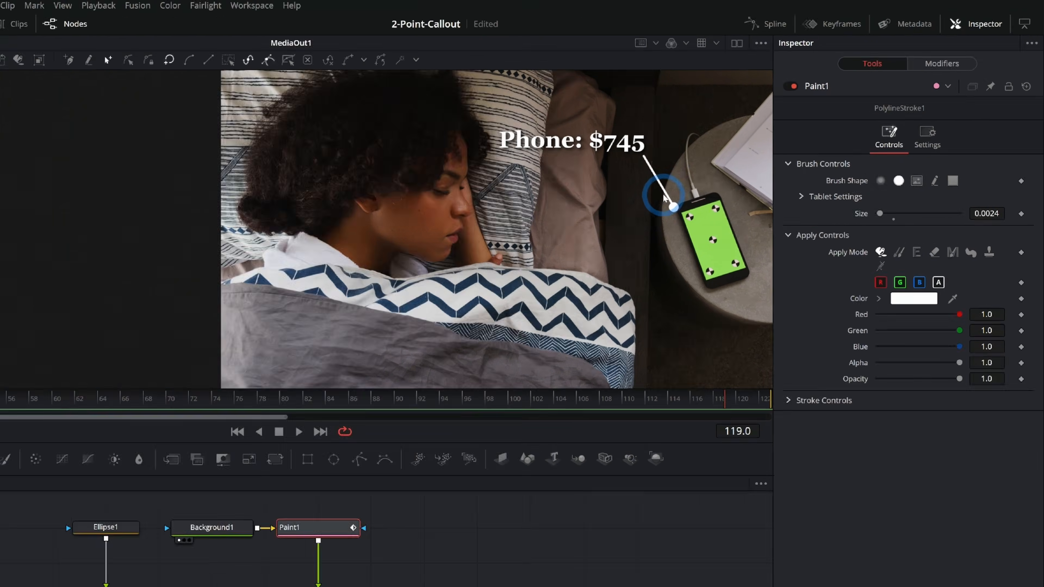
pyautogui.moveTo(745, 198); pyautogui.dragTo(684, 114)
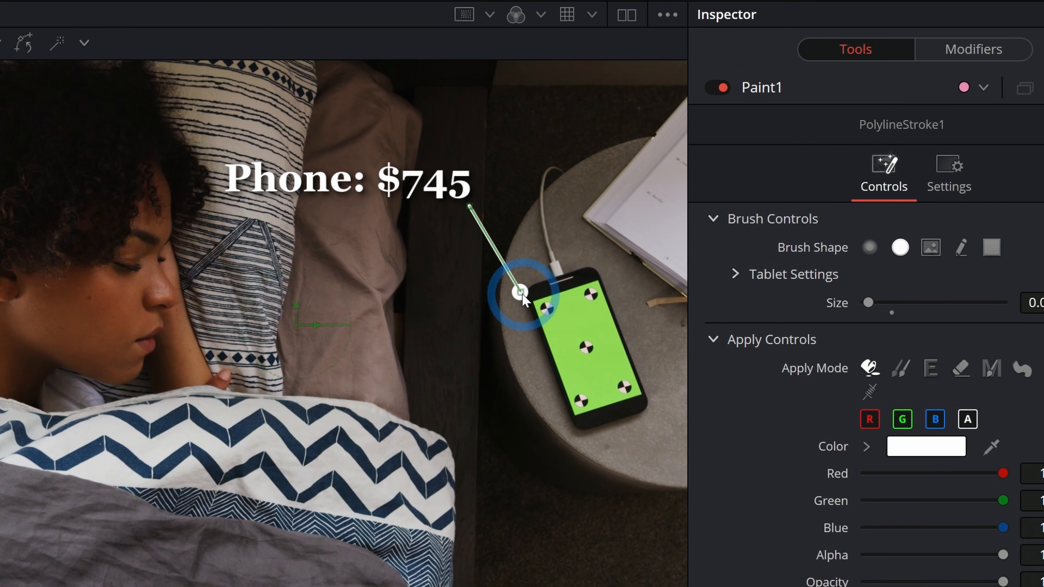
pyautogui.click(617, 350)
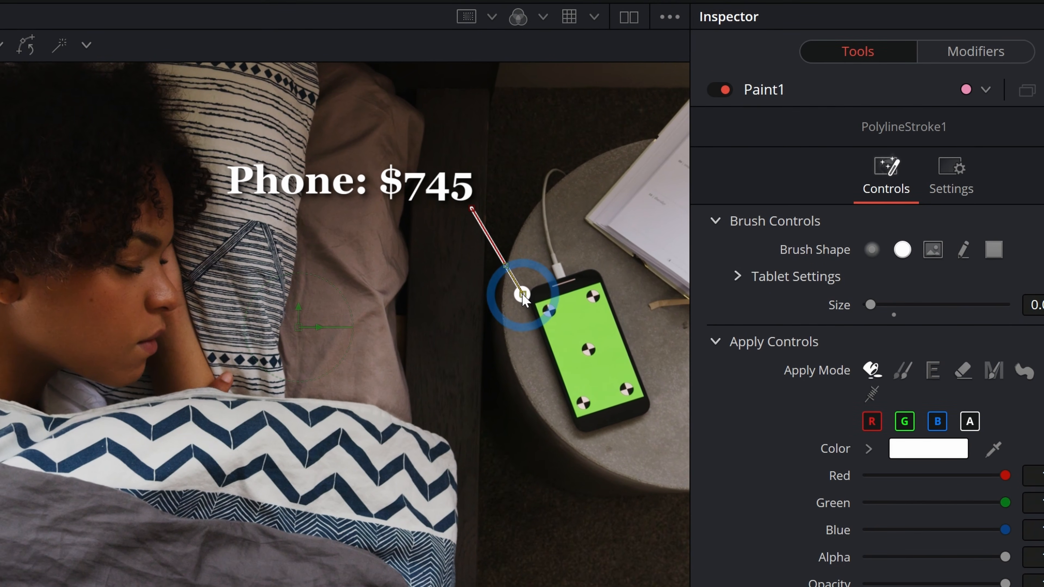
# Publish the polyline stroke's end point at the white dot and display its Point 0 control in Paint1's settings.
pyautogui.rightClick(513, 292)
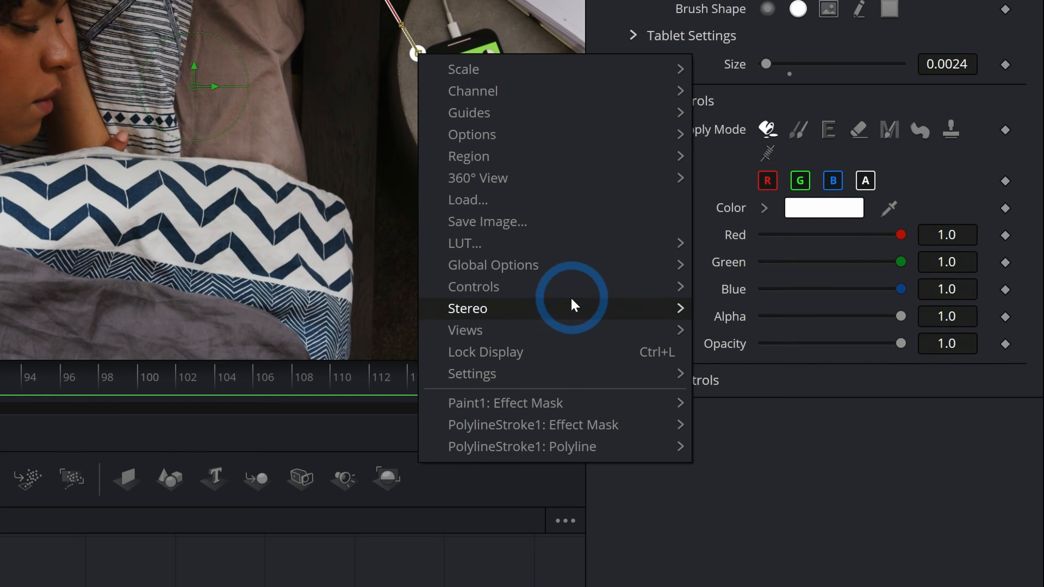
pyautogui.moveTo(512, 298)
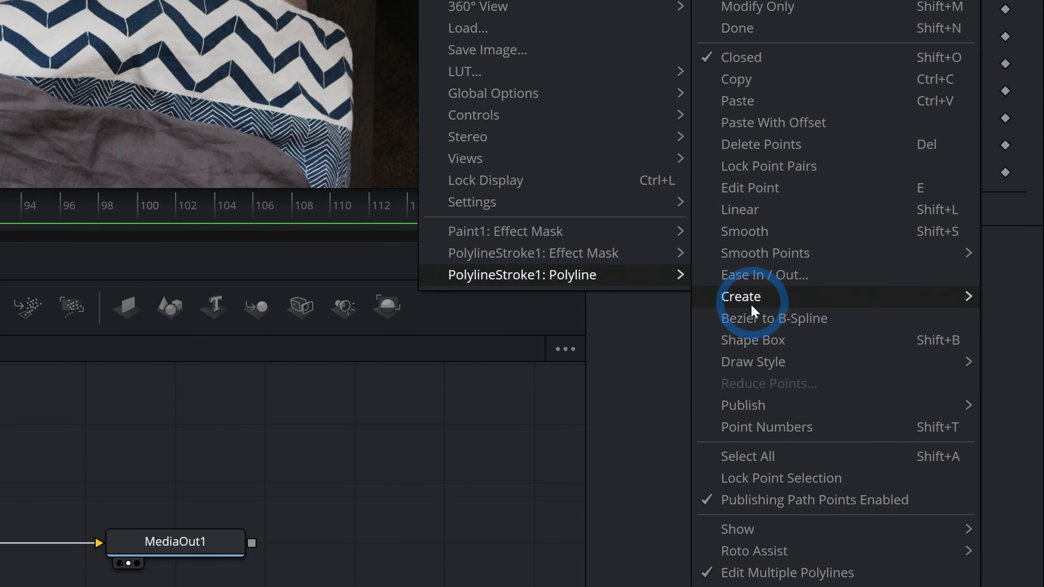
pyautogui.moveTo(762, 405)
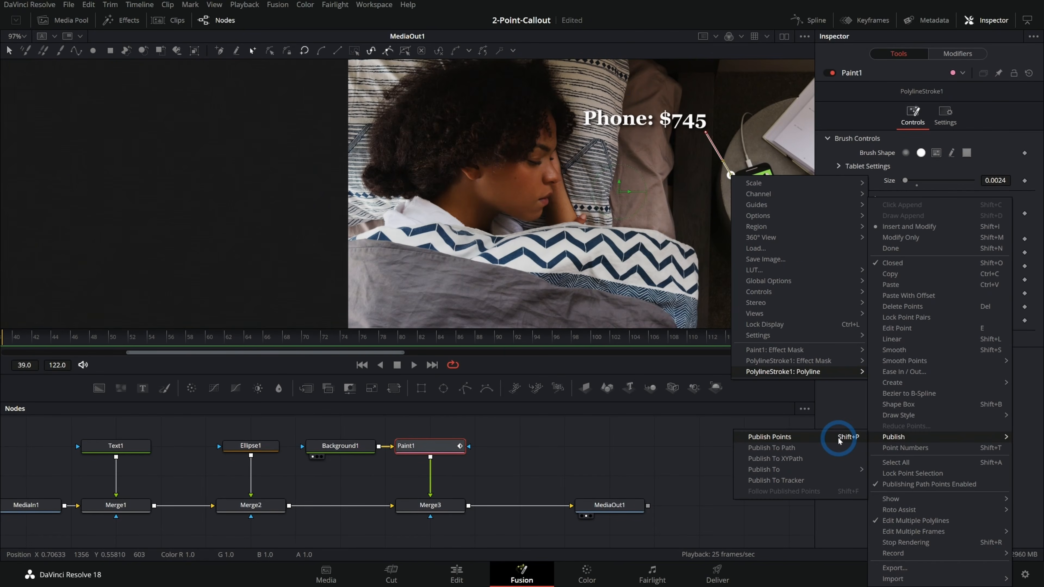
pyautogui.click(840, 437)
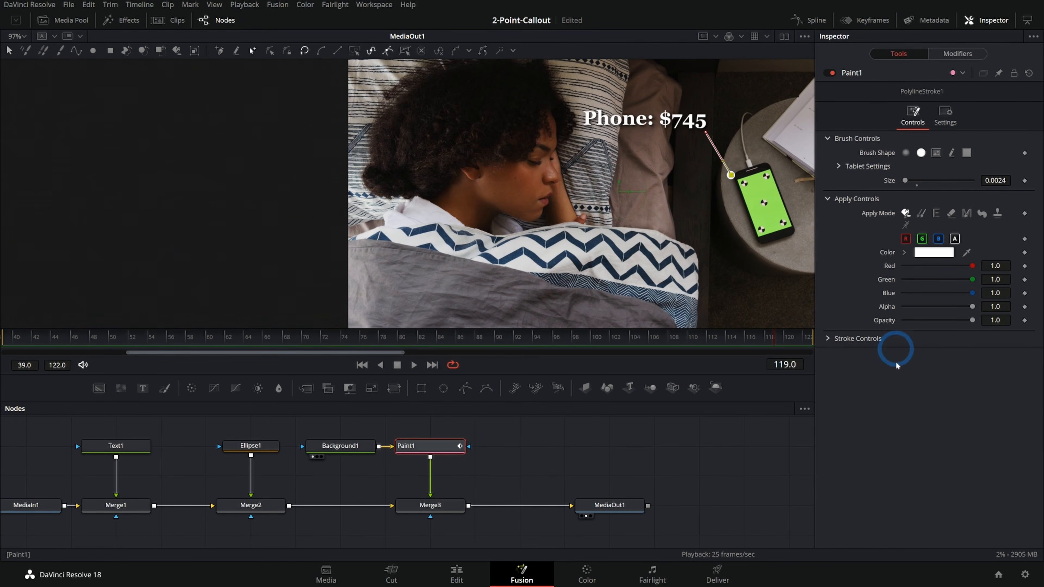
pyautogui.click(349, 450)
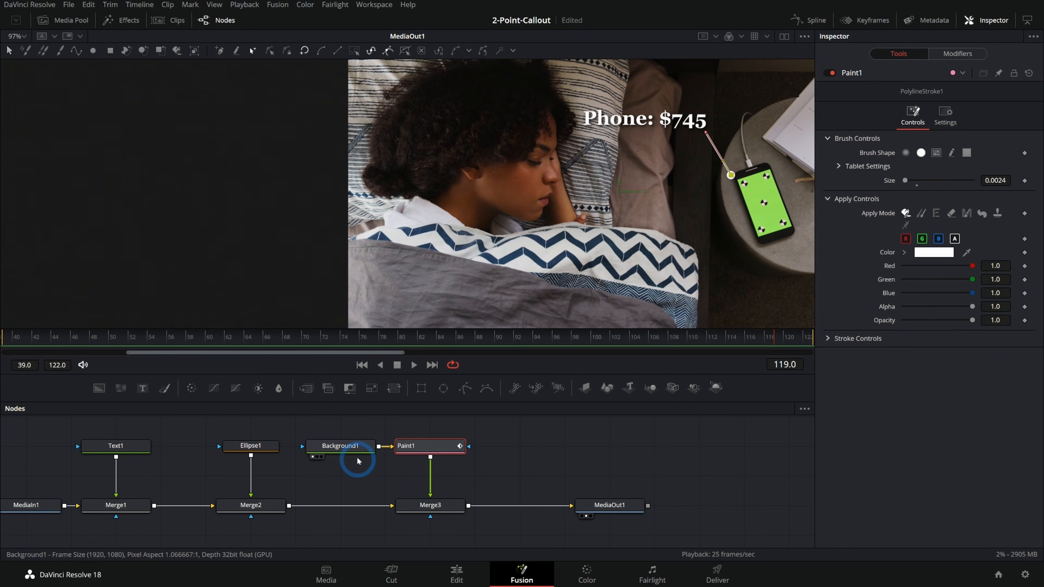
pyautogui.click(427, 449)
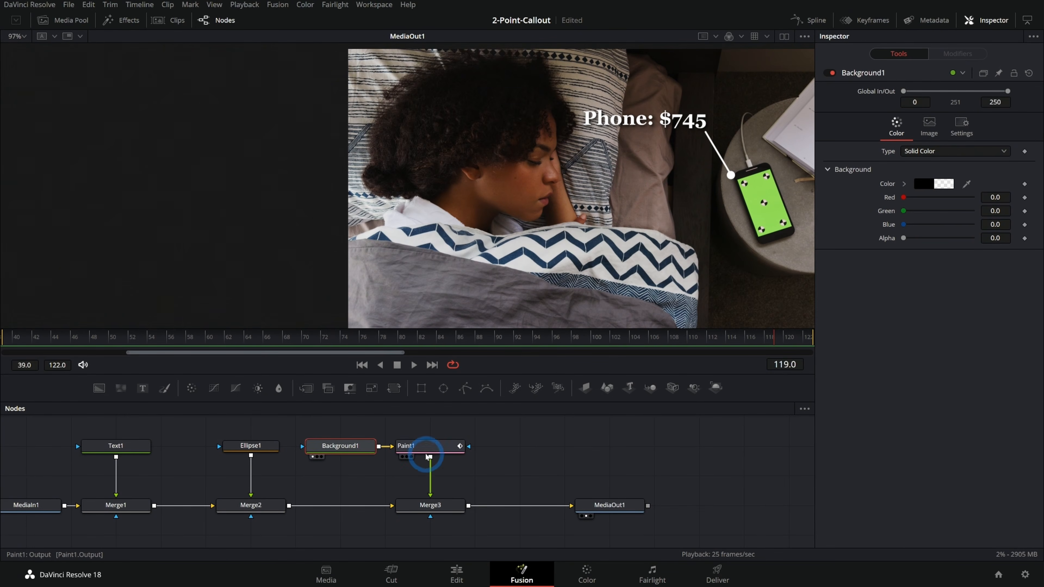
pyautogui.click(914, 362)
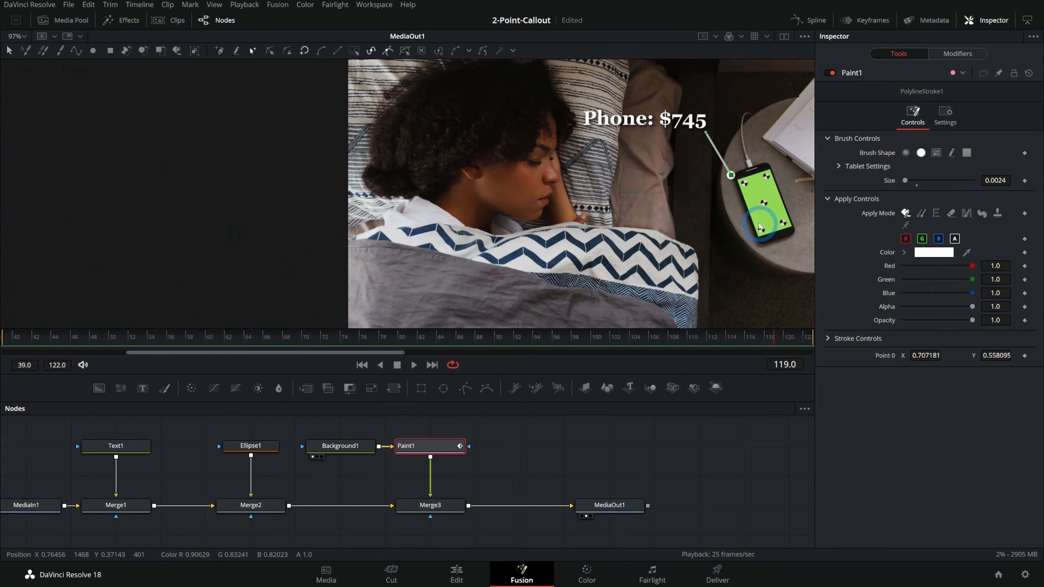
# Try moving the stroke's published end point and adjusting the X value of Point 0.
pyautogui.moveTo(759, 223)
pyautogui.mouseDown()
pyautogui.moveTo(792, 310)
pyautogui.moveTo(776, 305)
pyautogui.moveTo(791, 300)
pyautogui.moveTo(757, 305)
pyautogui.moveTo(792, 306)
pyautogui.moveTo(751, 306)
pyautogui.moveTo(806, 298)
pyautogui.moveTo(758, 296)
pyautogui.moveTo(818, 296)
pyautogui.mouseUp()
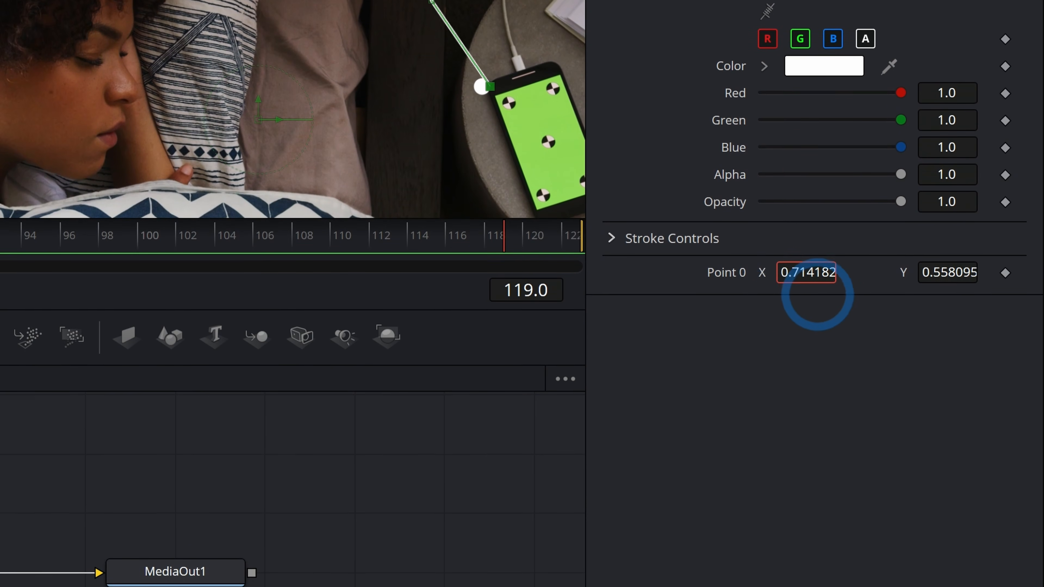
pyautogui.hotkey('ctrl', 'z')
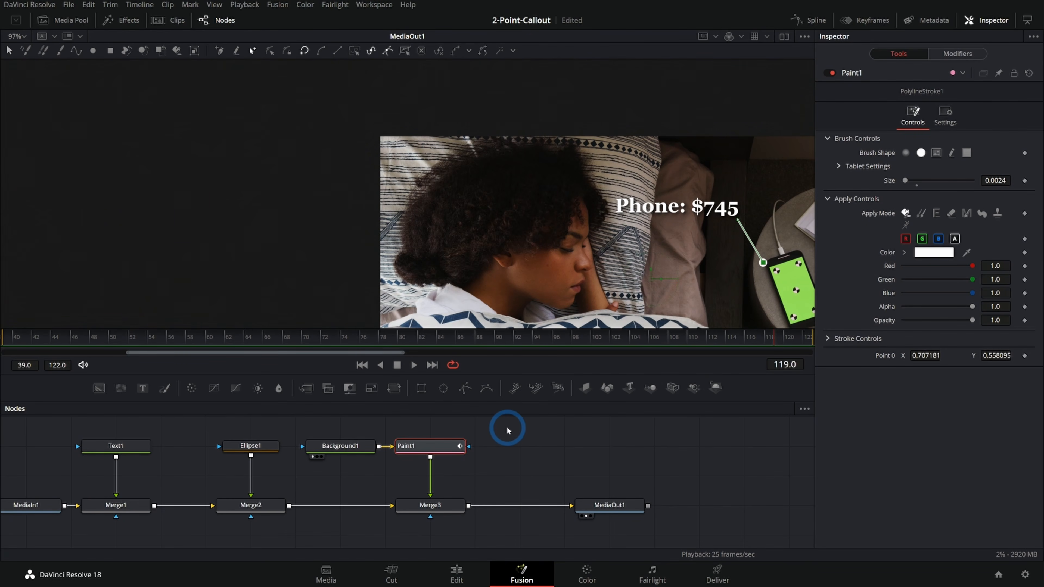
pyautogui.moveTo(704, 260); pyautogui.dragTo(624, 220)
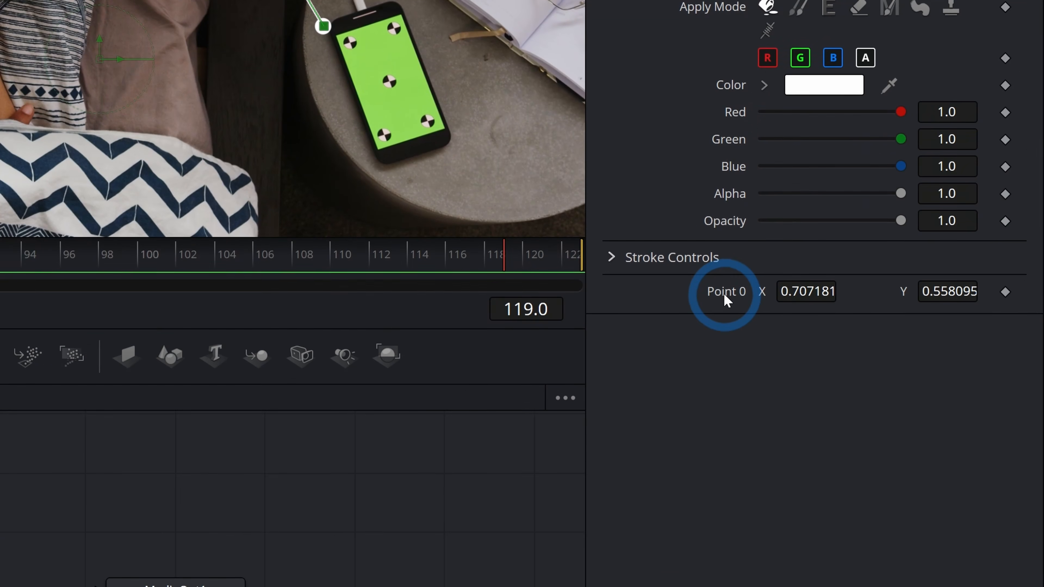
pyautogui.moveTo(916, 355); pyautogui.dragTo(919, 355)
pyautogui.moveTo(796, 296); pyautogui.dragTo(790, 295)
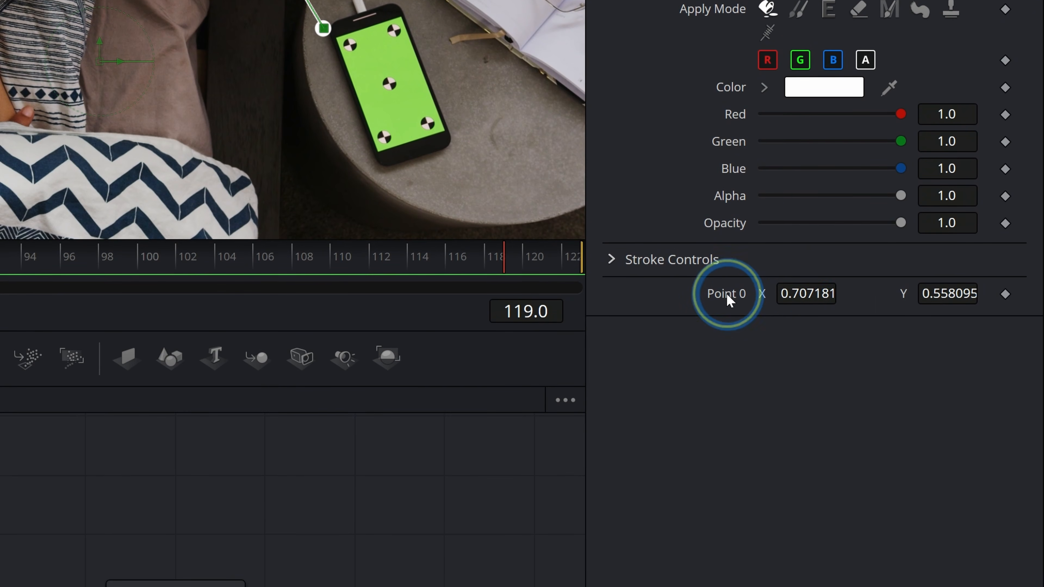
# Modify the published Point 0 with the Tracker position modifier.
pyautogui.rightClick(726, 295)
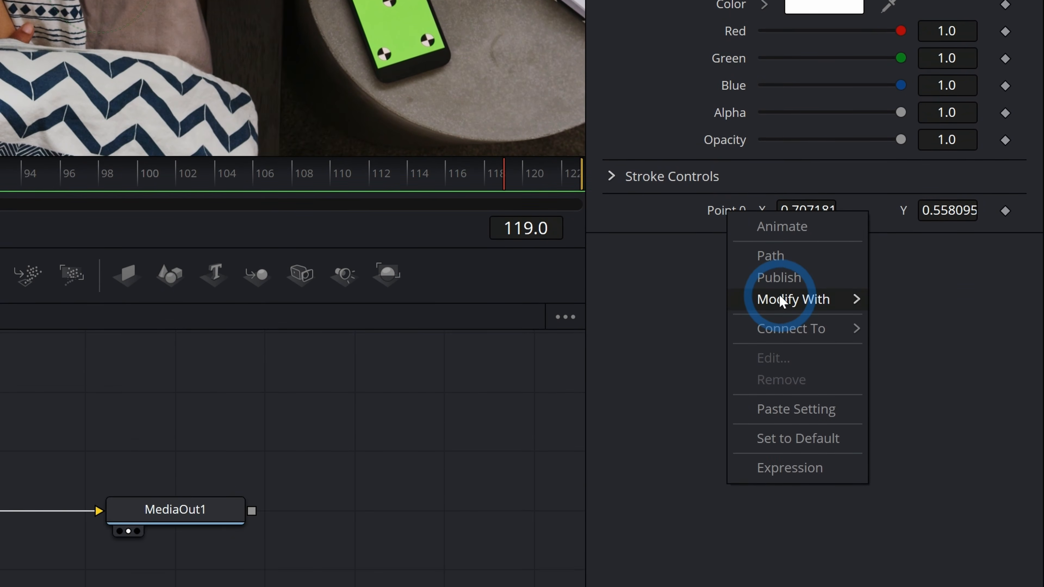
pyautogui.moveTo(780, 384)
pyautogui.click(633, 406)
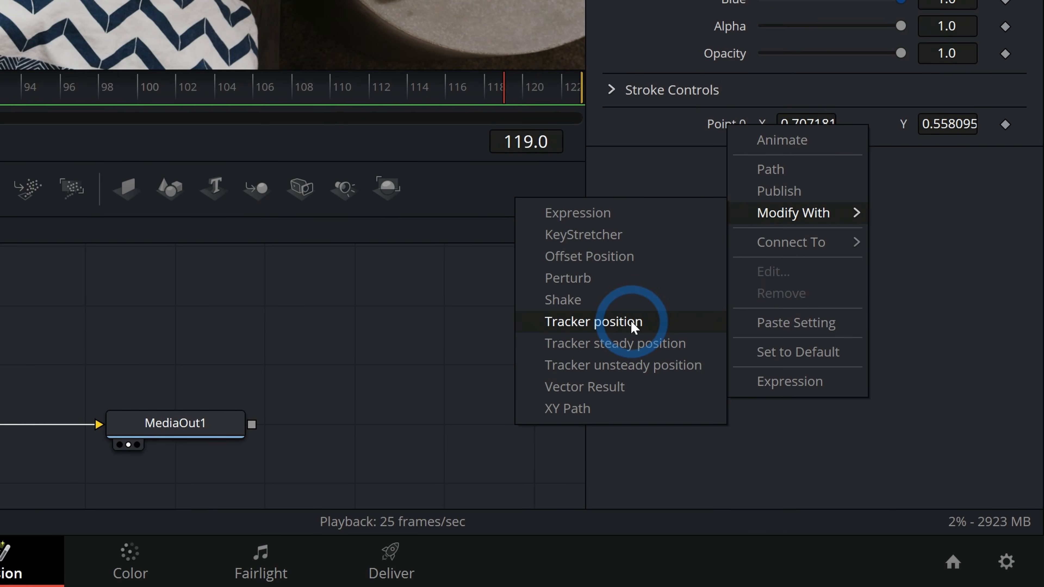
pyautogui.click(632, 321)
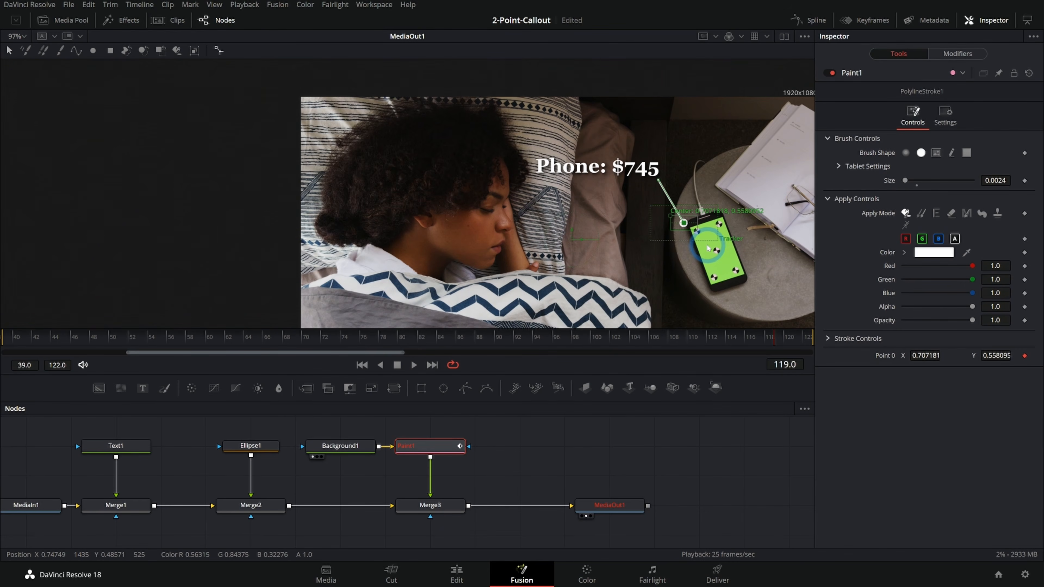
# Set the tracker source of Paint1's Track1 modifier to MediaIn1.
pyautogui.click(450, 444)
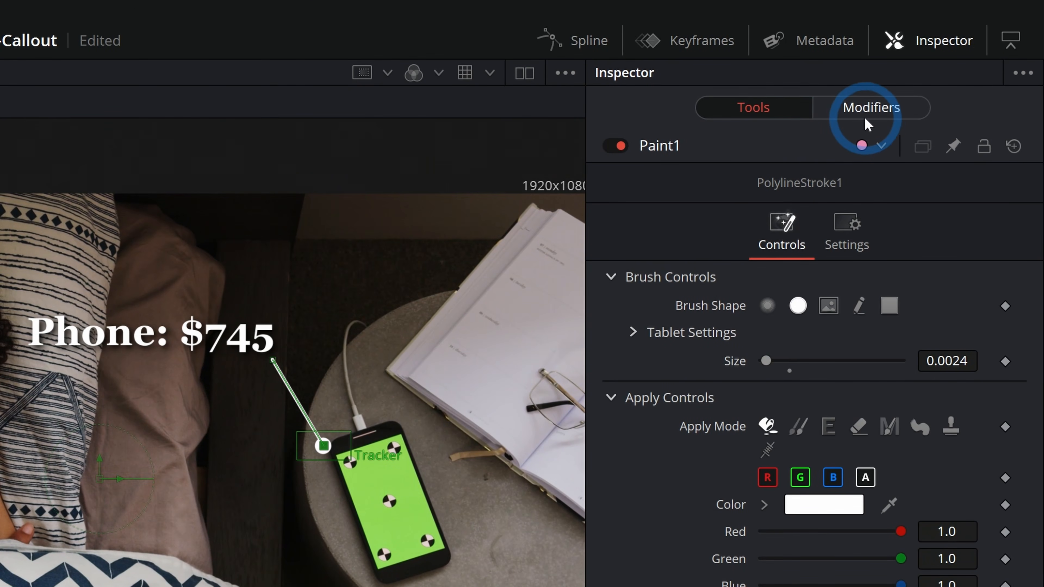
pyautogui.click(884, 109)
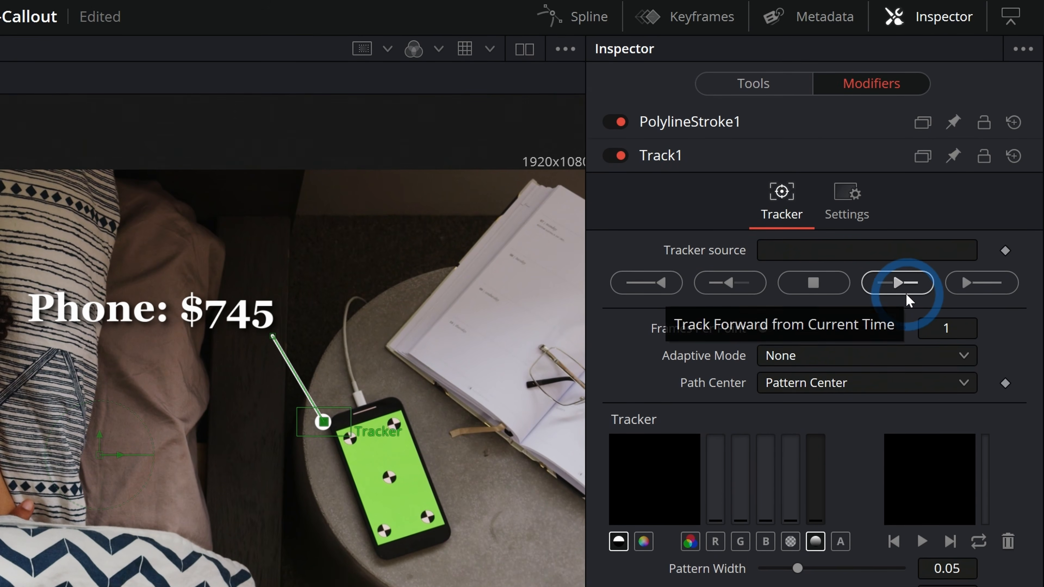
pyautogui.click(905, 292)
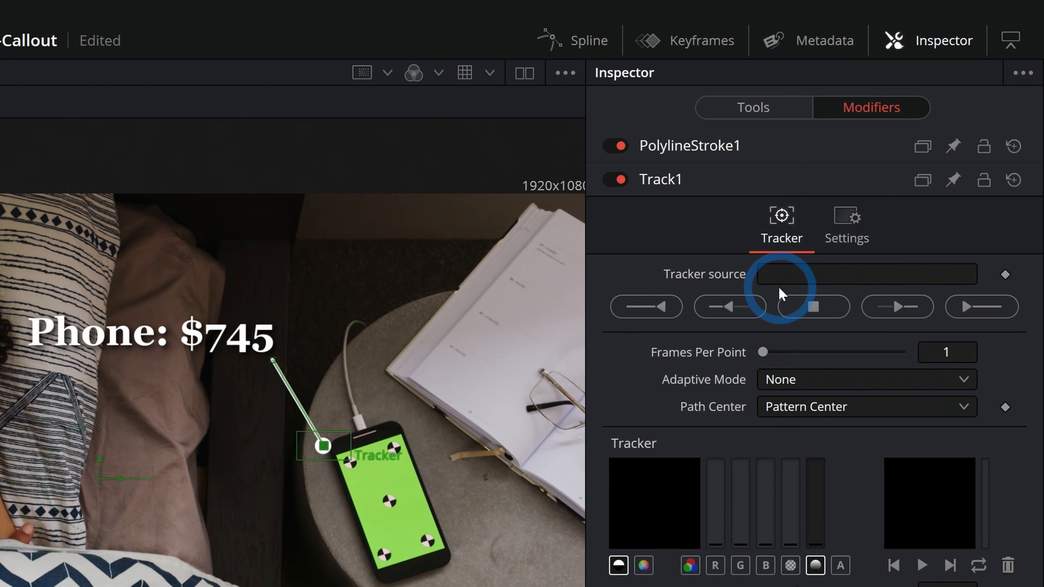
pyautogui.click(789, 273)
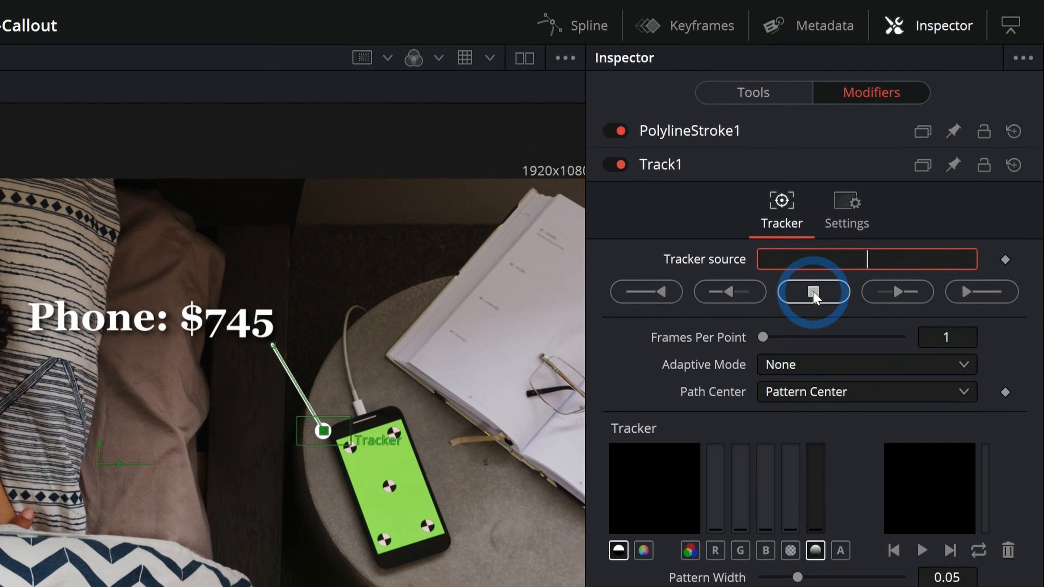
pyautogui.write('MediaIn1')
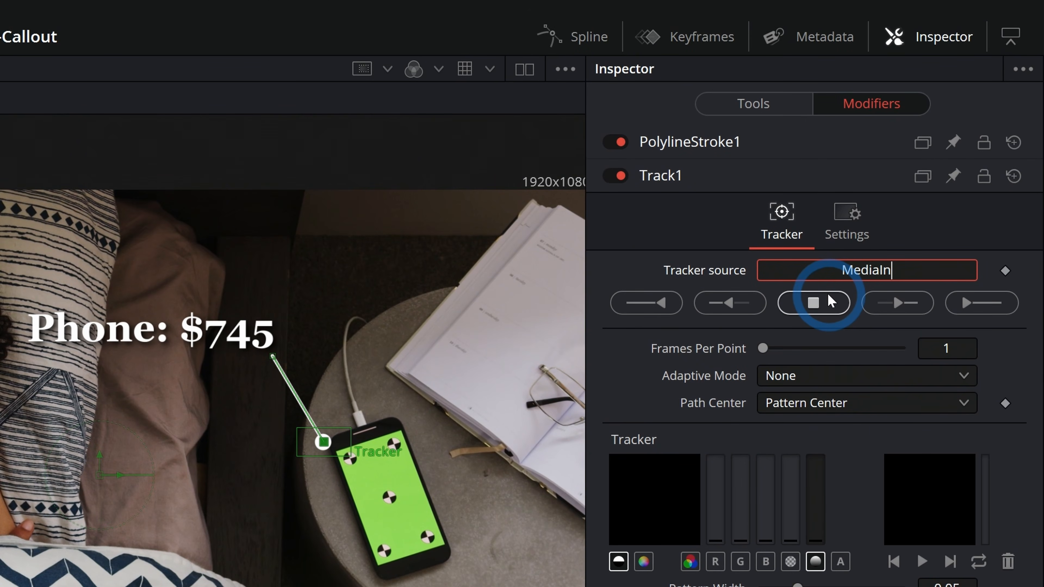
pyautogui.click(934, 236)
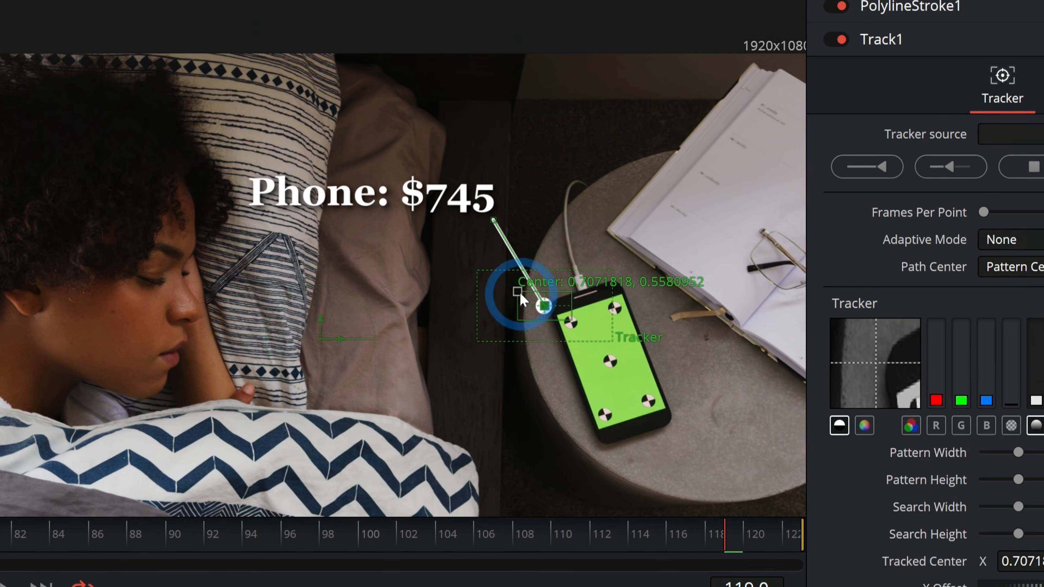
# Place the tracker over the upper-left marker on the phone screen and track forward from frame 119.
pyautogui.click(296, 233)
pyautogui.moveTo(522, 293)
pyautogui.mouseDown()
pyautogui.moveTo(541, 310)
pyautogui.moveTo(524, 294)
pyautogui.mouseUp()
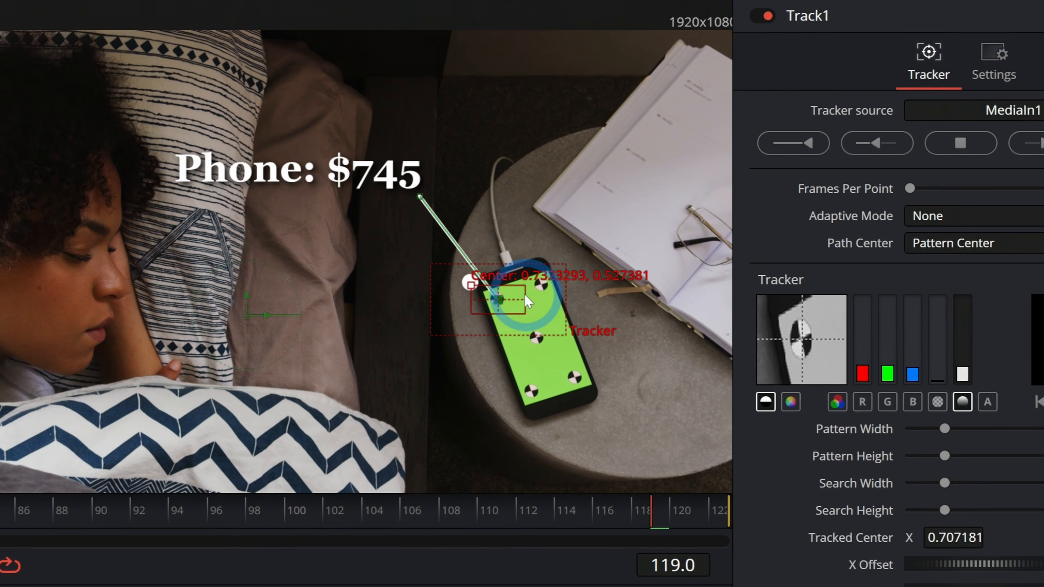
pyautogui.click(895, 292)
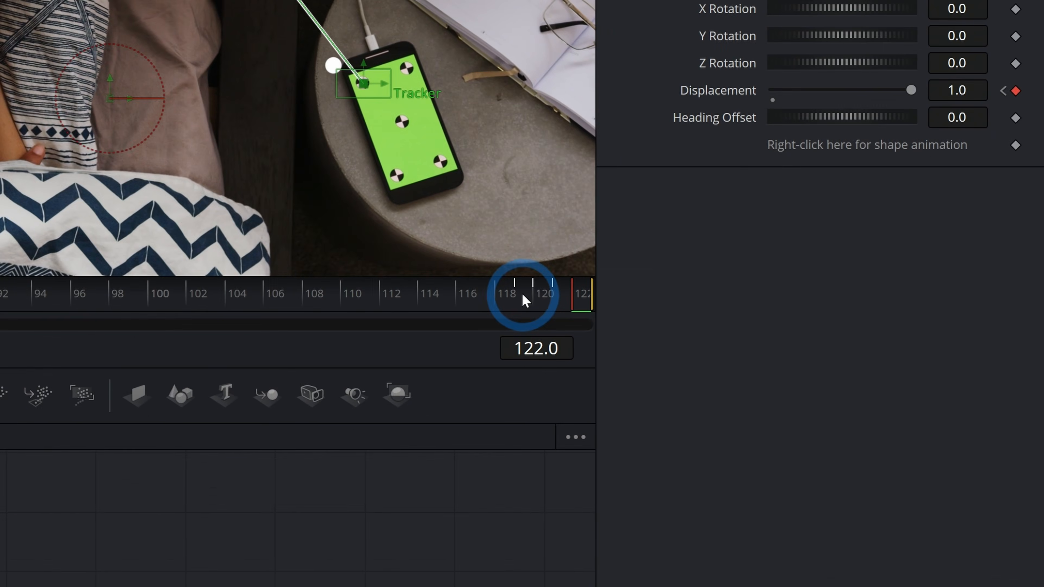
# Return to frame 119, track the marker in reverse with Track1, and play back the tracked line.
pyautogui.click(783, 335)
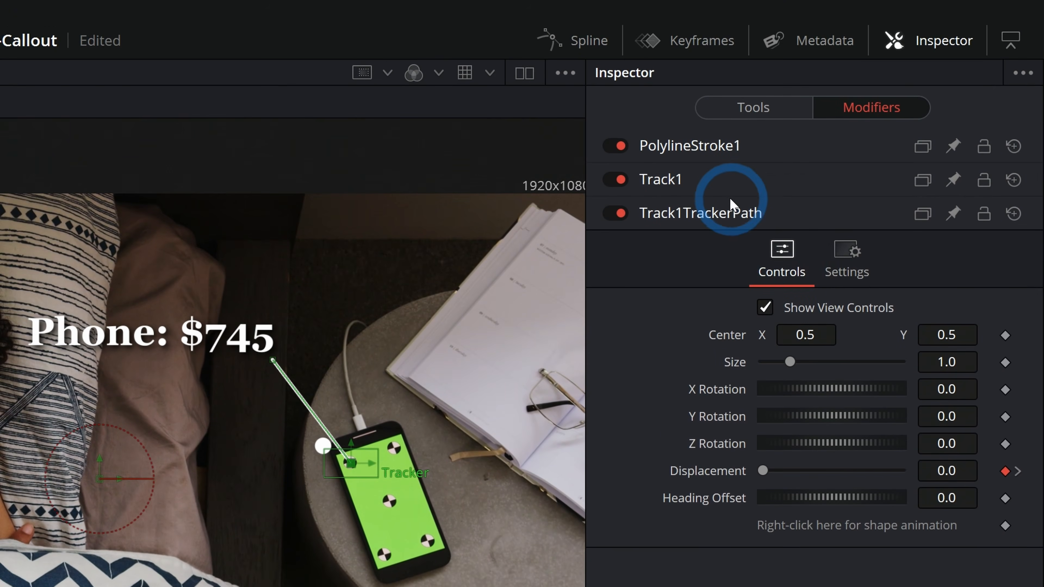
pyautogui.click(719, 178)
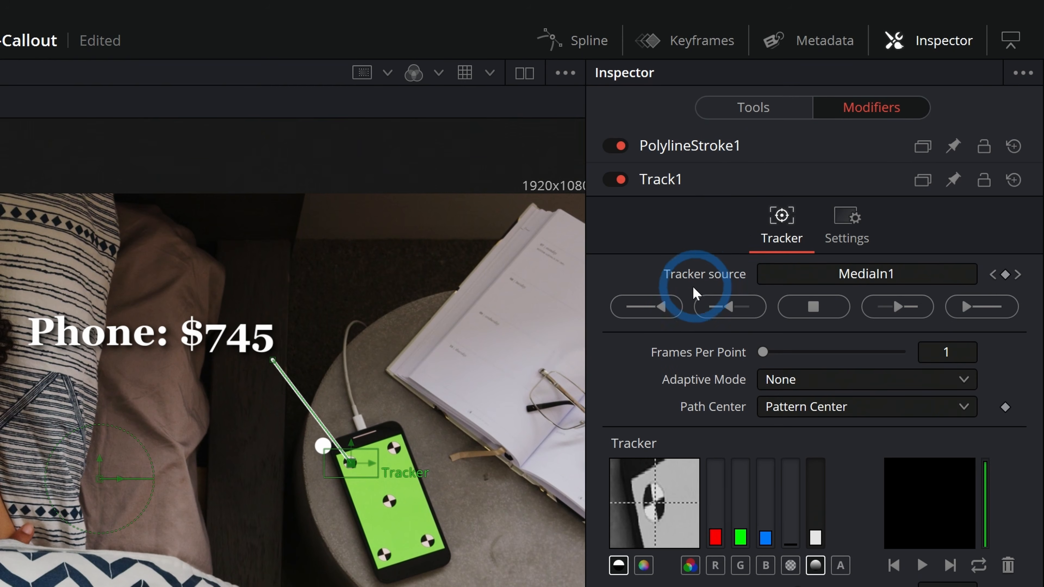
pyautogui.click(714, 294)
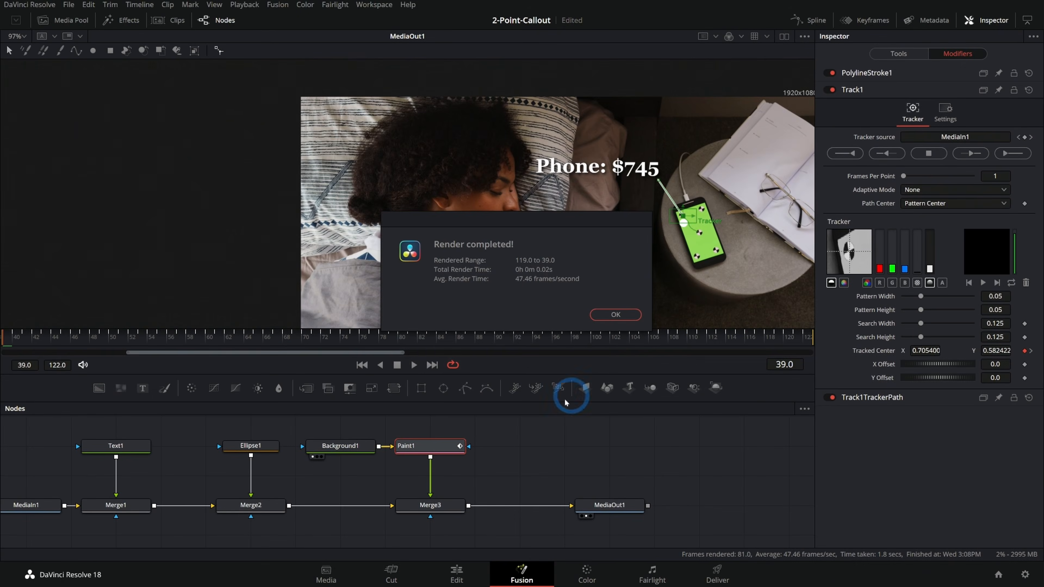
pyautogui.click(615, 316)
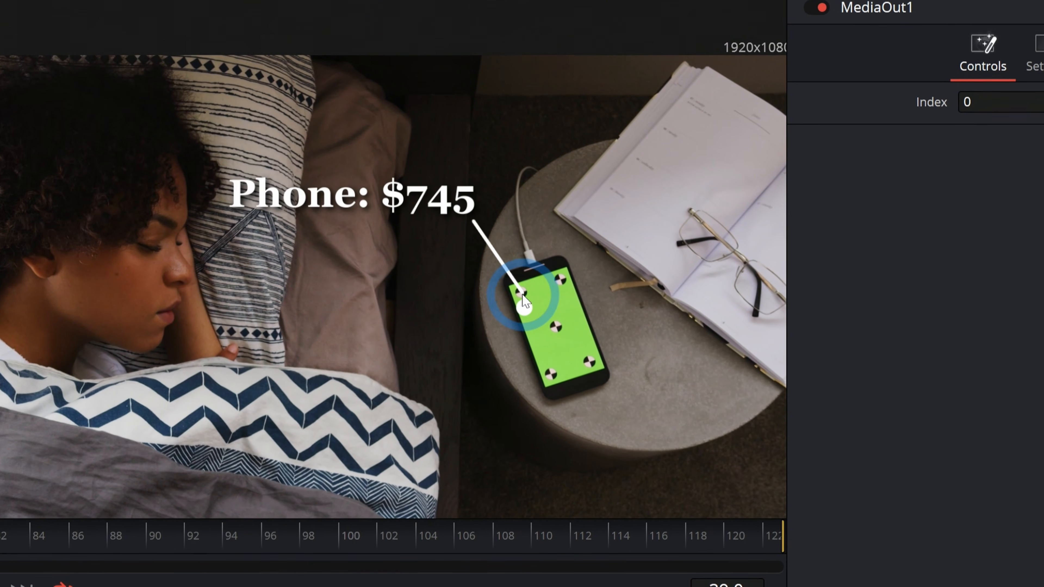
pyautogui.press('space')
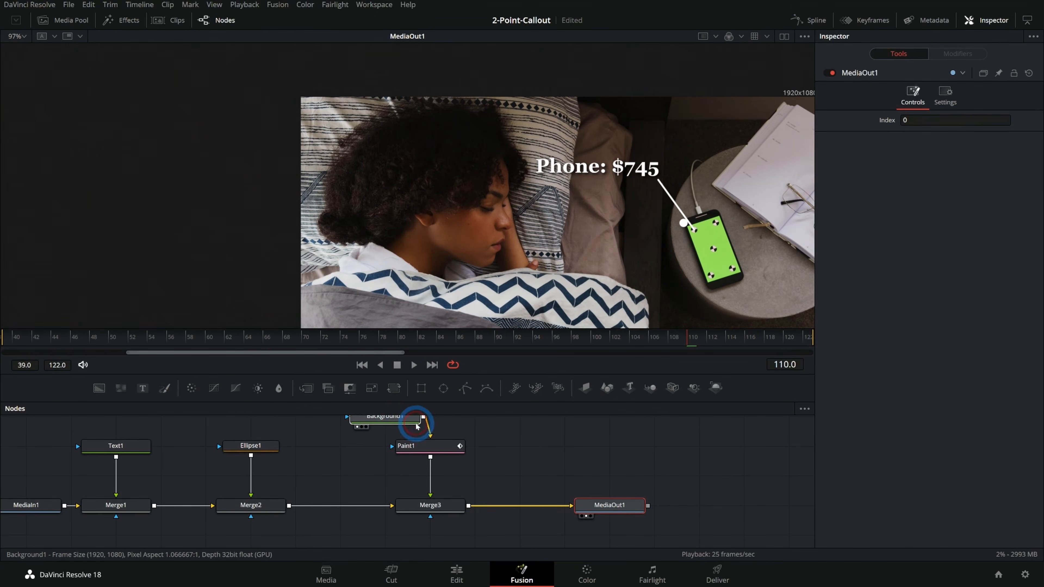
# Place the Background1 node directly above Paint1 and connect Ellipse1's Center to Track1's Tracker position.
pyautogui.moveTo(416, 427); pyautogui.dragTo(463, 426)
pyautogui.click(260, 449)
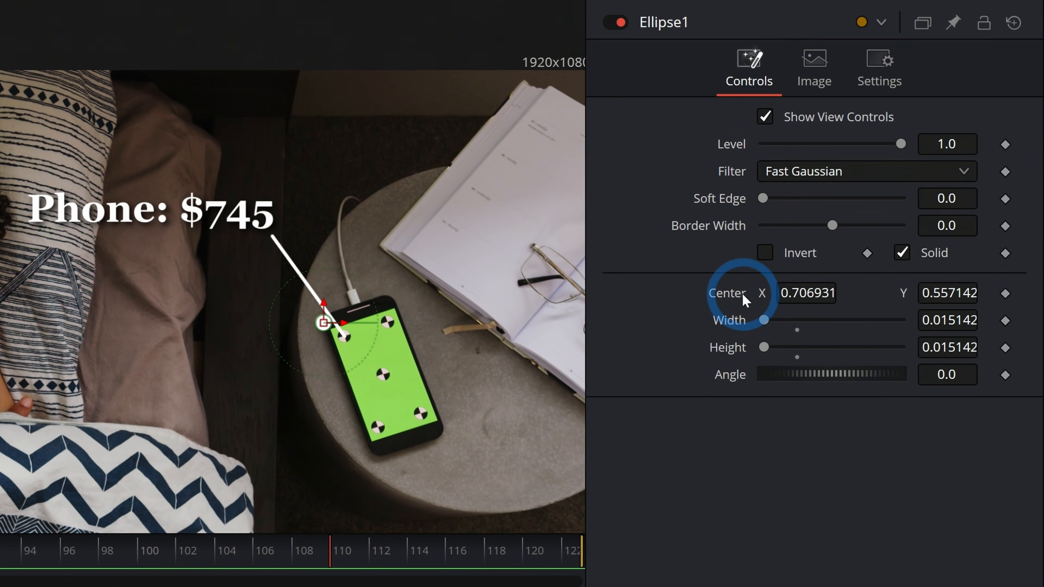
pyautogui.moveTo(745, 300); pyautogui.dragTo(737, 302)
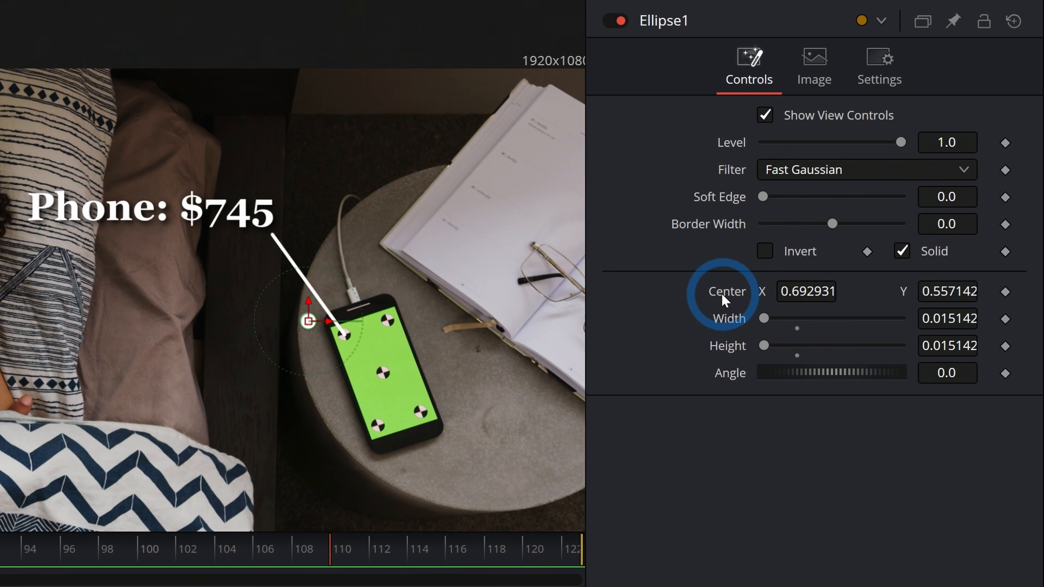
pyautogui.rightClick(721, 292)
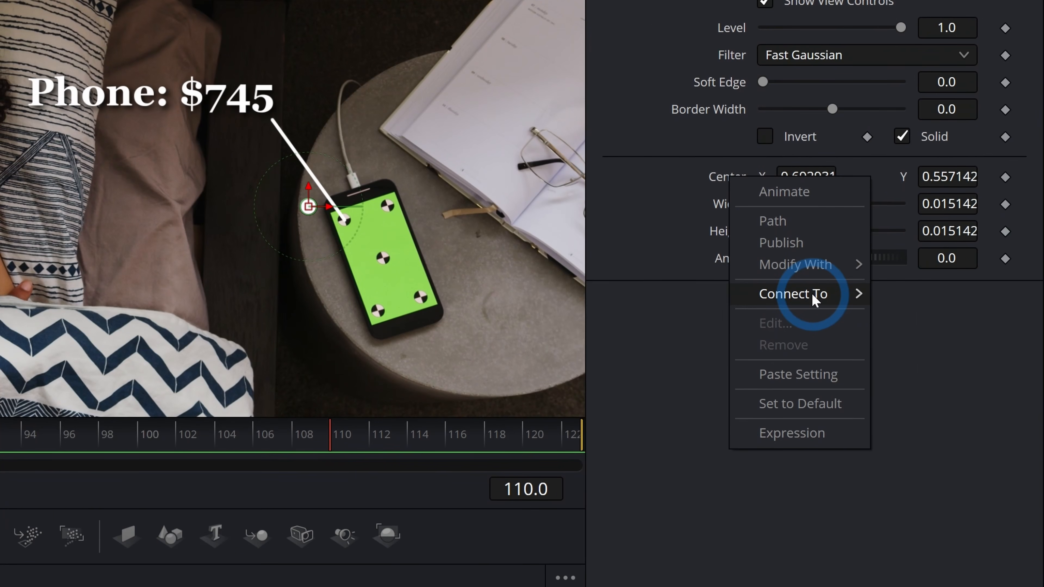
pyautogui.moveTo(816, 412)
pyautogui.moveTo(689, 409)
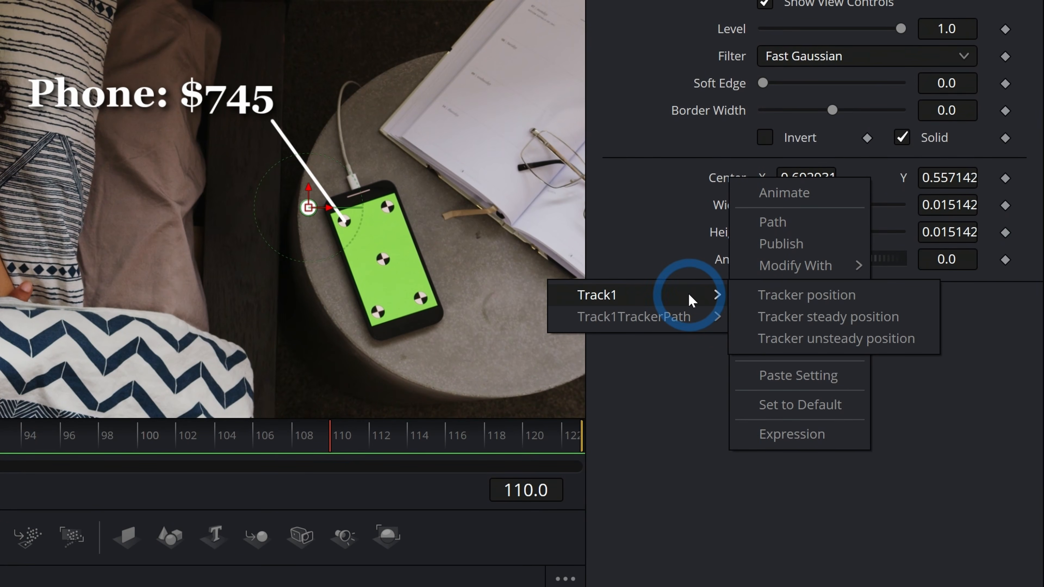
pyautogui.click(791, 297)
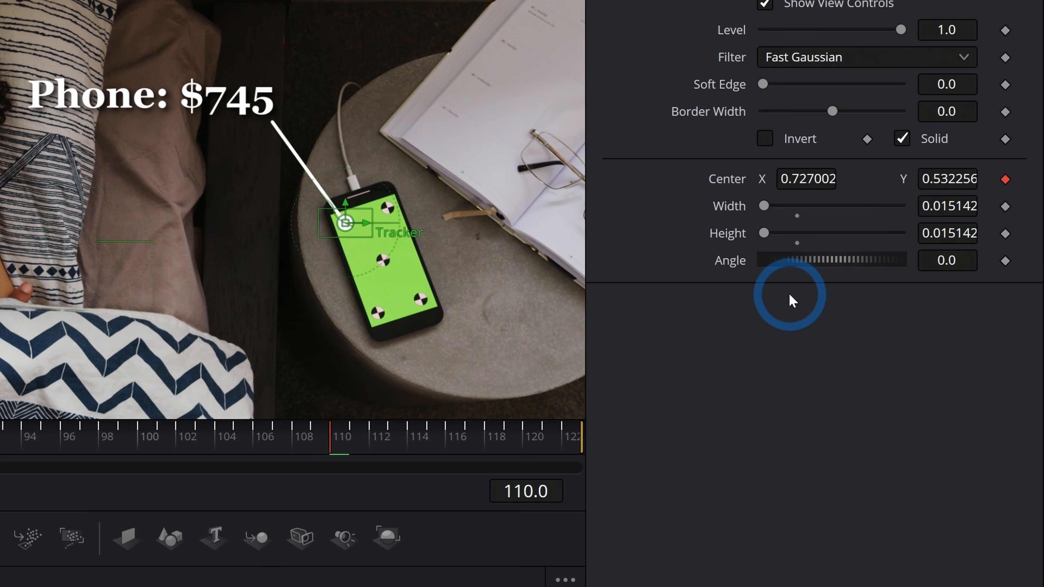
pyautogui.click(342, 221)
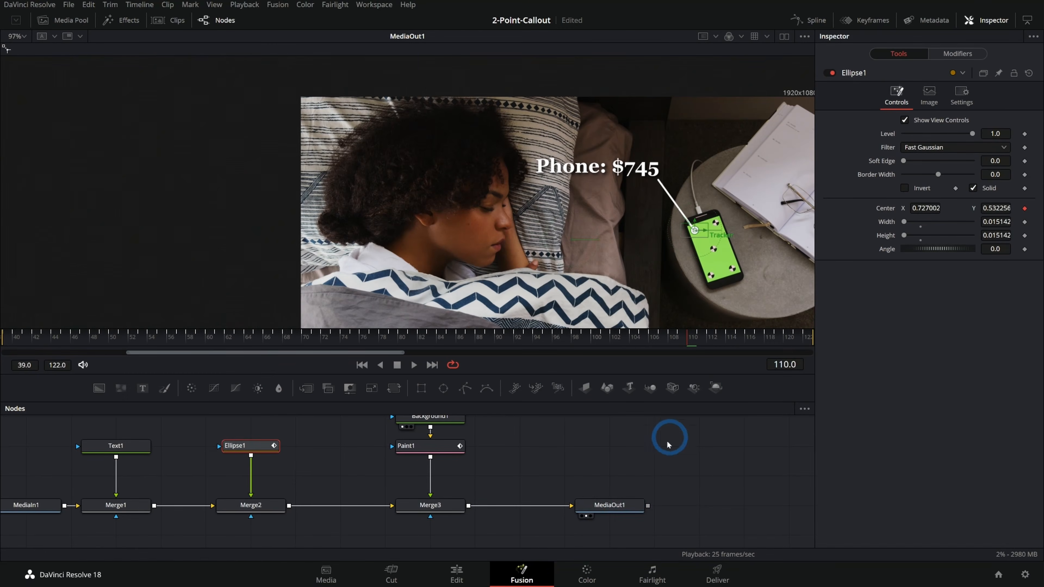
pyautogui.click(610, 505)
pyautogui.click(414, 365)
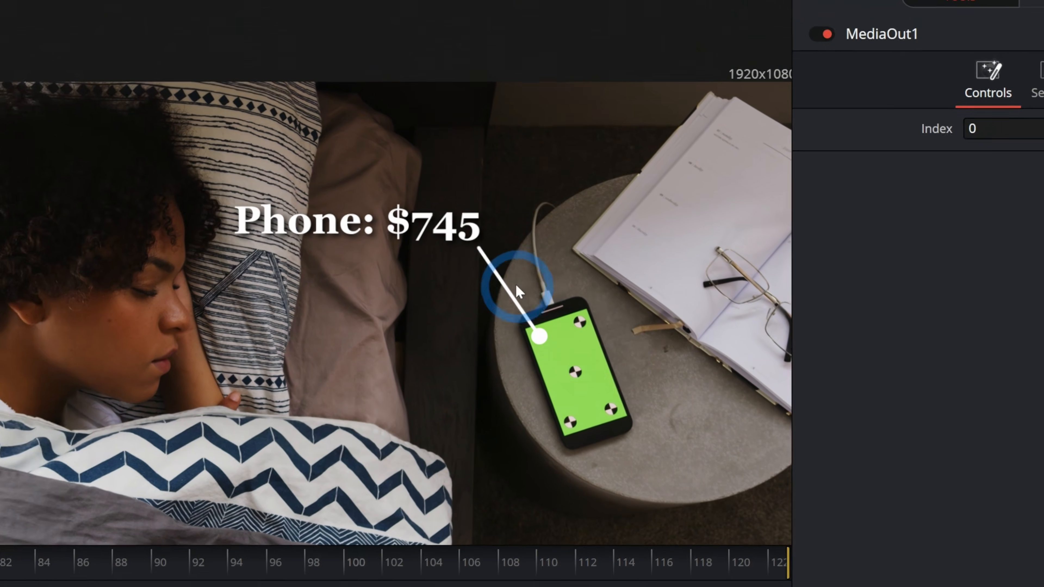
# Move the price text slightly up and left, and reposition the line's start point beneath its last digit.
pyautogui.moveTo(659, 166)
pyautogui.mouseDown()
pyautogui.moveTo(722, 137)
pyautogui.moveTo(643, 147)
pyautogui.moveTo(653, 155)
pyautogui.mouseUp()
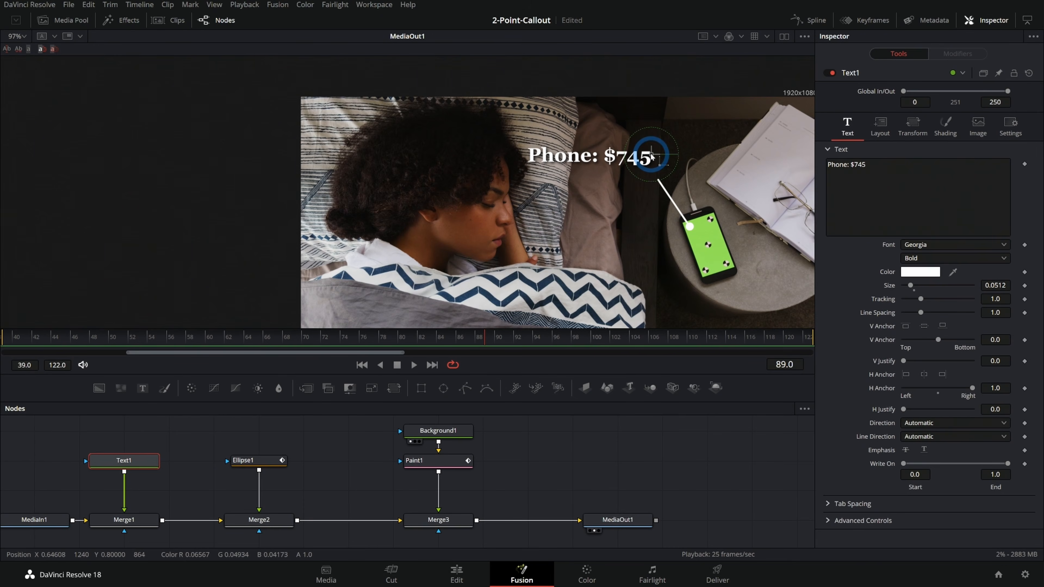
pyautogui.click(452, 461)
pyautogui.click(686, 158)
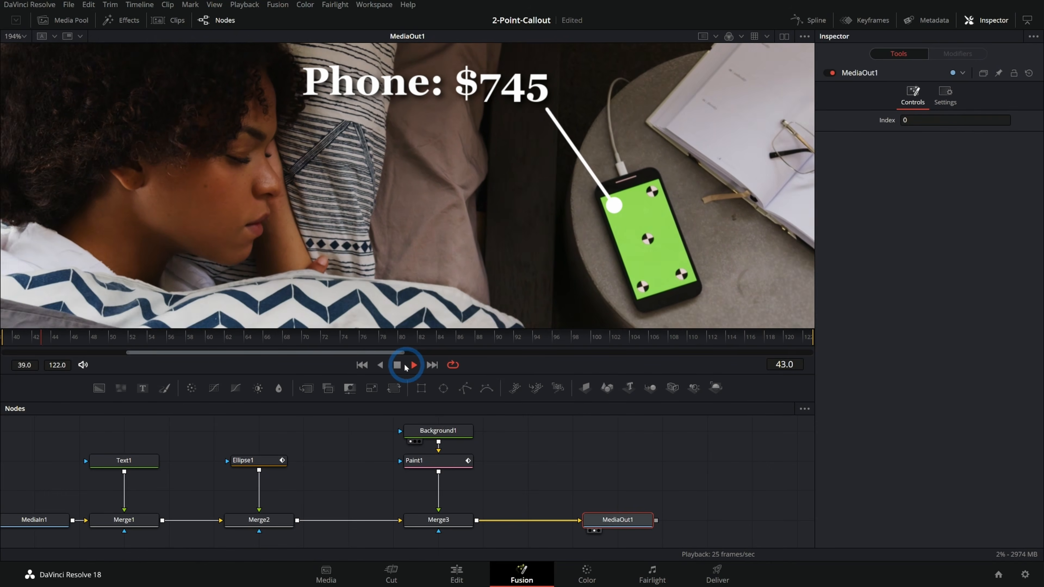
# Select the callout line's stroke in Paint1, show its Stroke Controls, and try out the Write On end value.
pyautogui.click(398, 365)
pyautogui.click(452, 460)
pyautogui.click(565, 131)
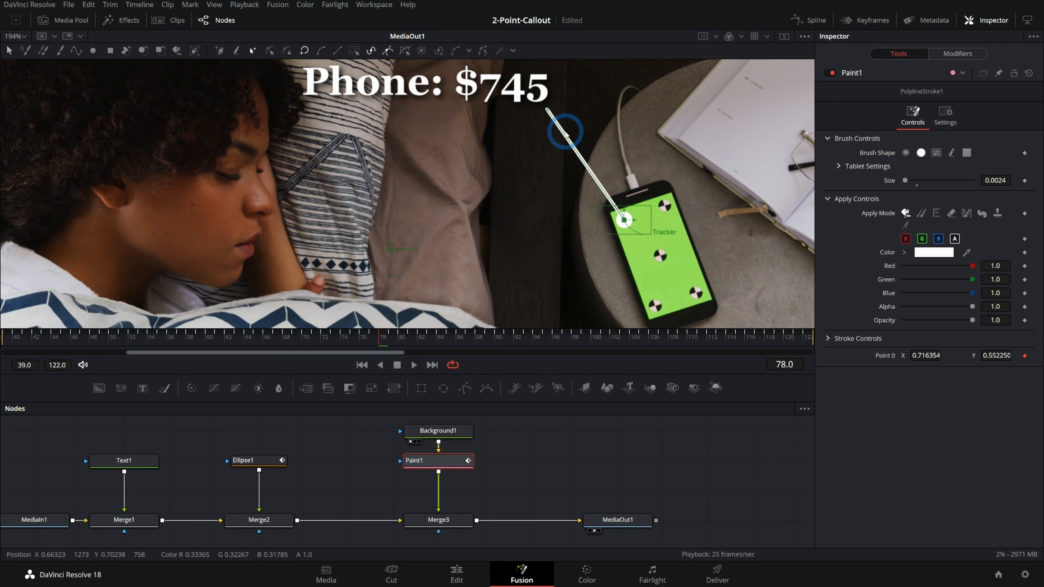
pyautogui.click(827, 338)
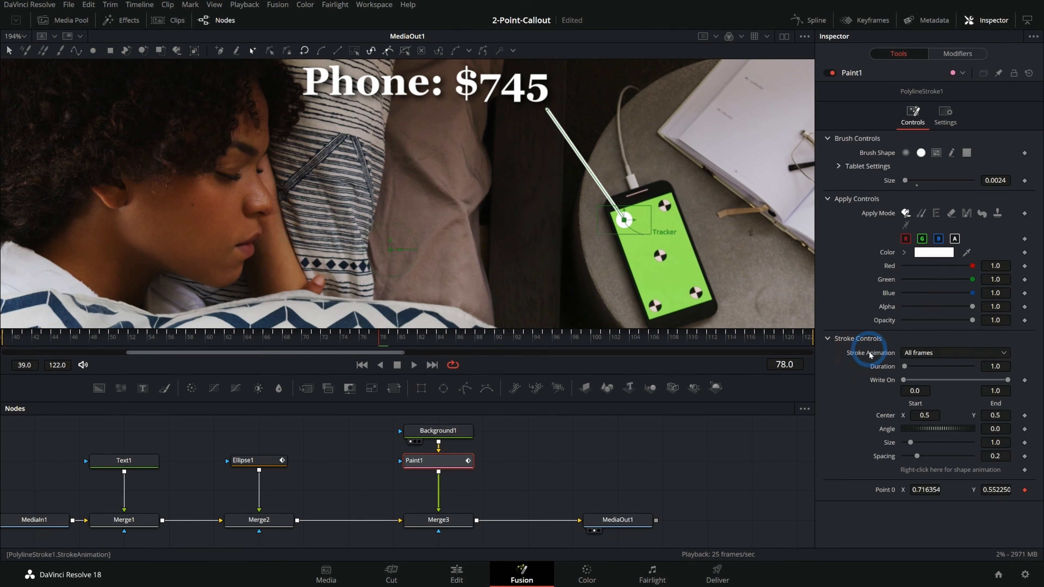
pyautogui.moveTo(955, 380); pyautogui.dragTo(904, 385)
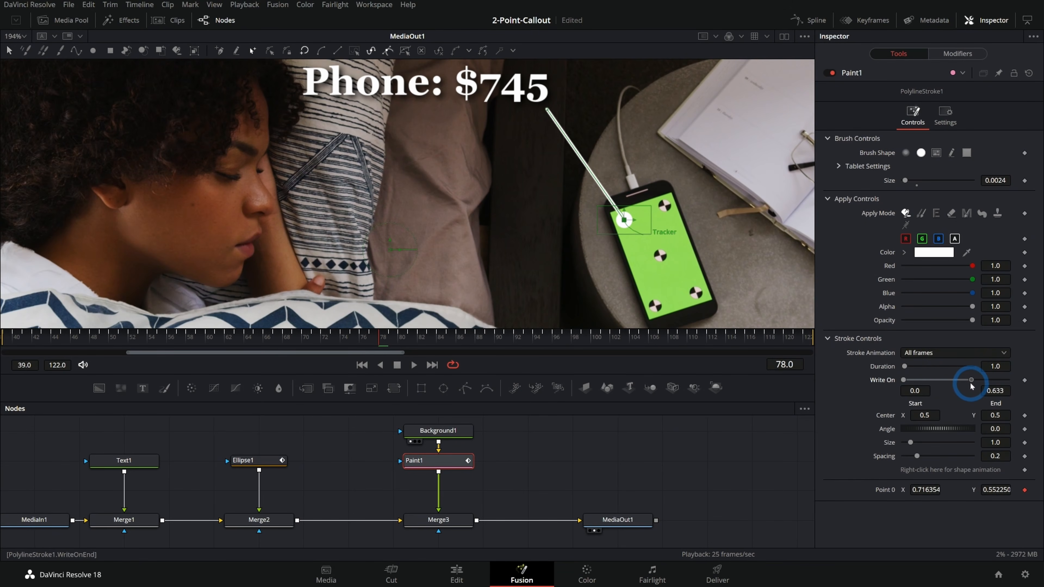
# Keyframe the line's Write On end at 1.0 on frame 61 and 0.0 on frame 39, and play back the animation.
pyautogui.moveTo(253, 340); pyautogui.dragTo(218, 338)
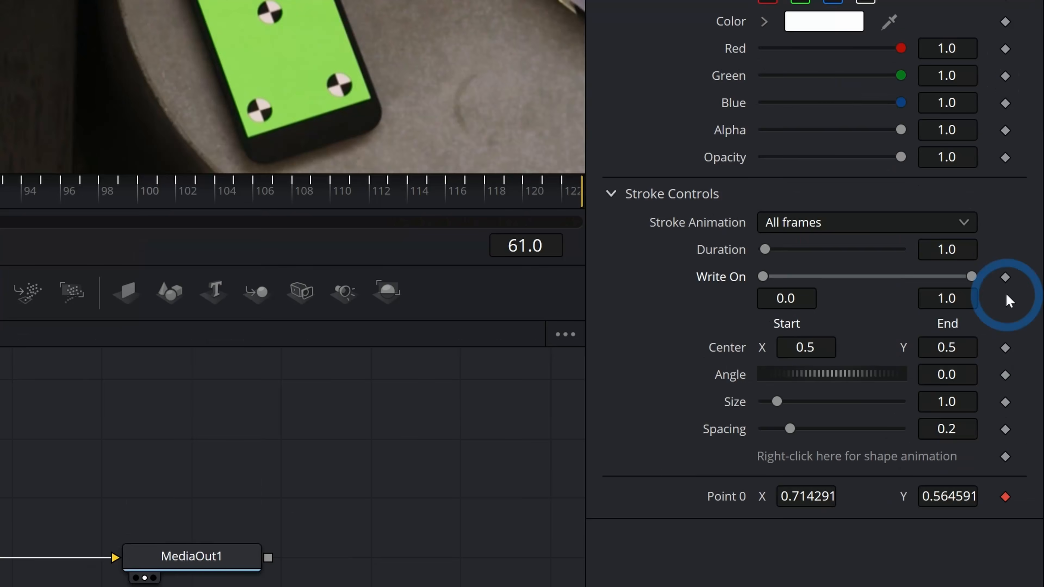
pyautogui.click(1025, 380)
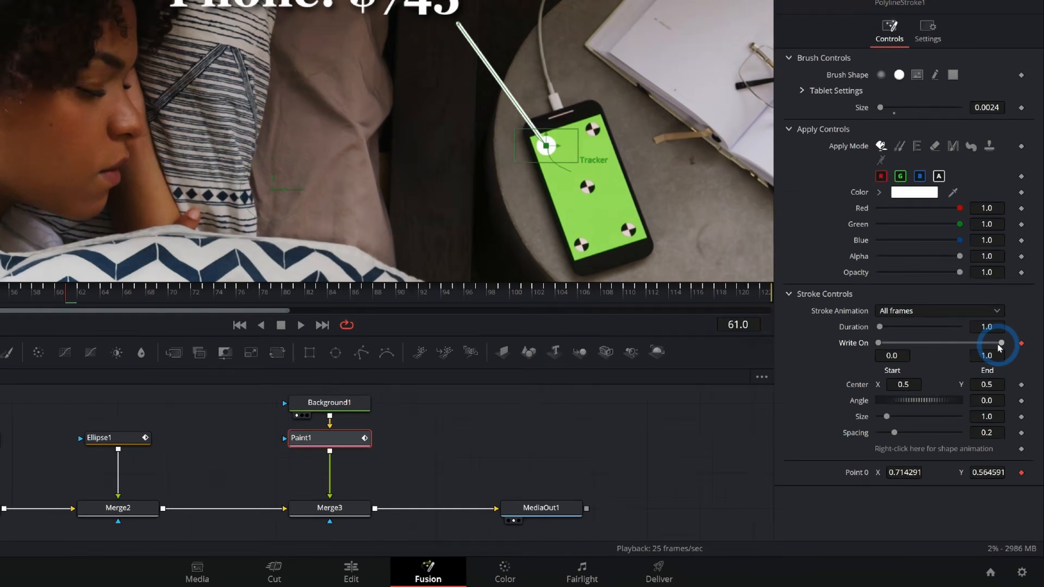
pyautogui.moveTo(217, 342); pyautogui.dragTo(3, 347)
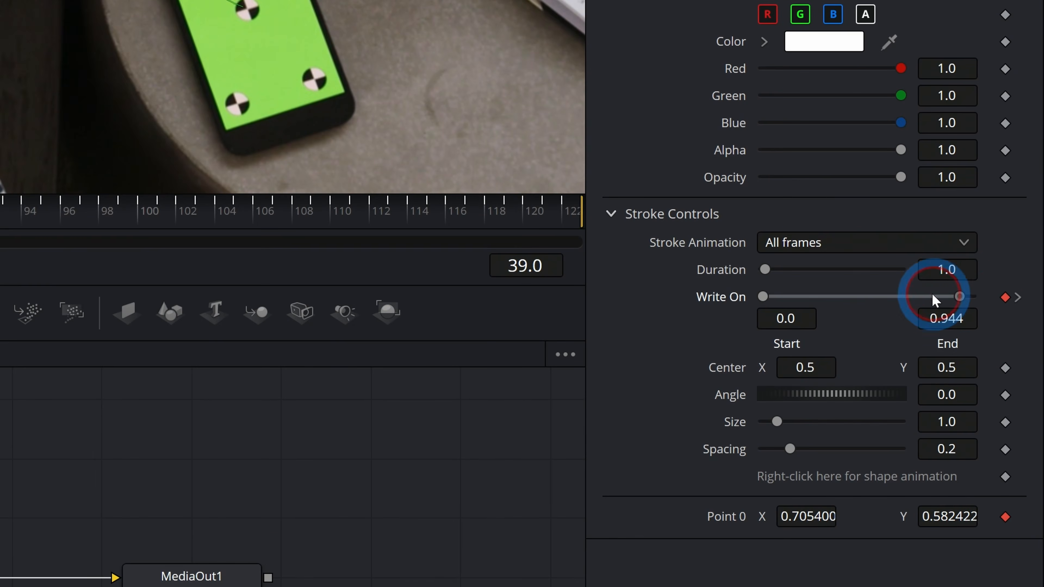
pyautogui.moveTo(933, 300); pyautogui.dragTo(730, 302)
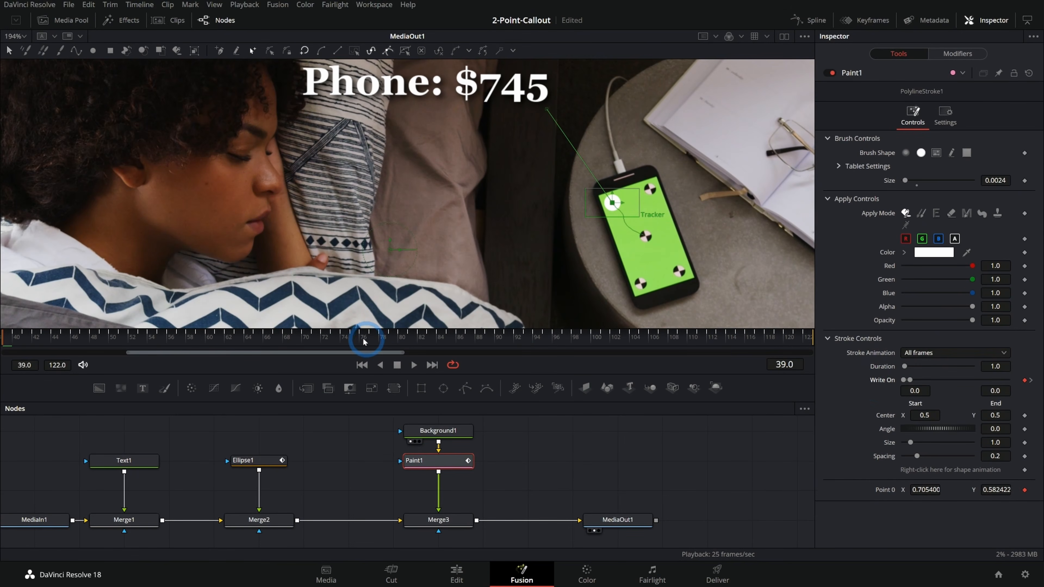
pyautogui.click(399, 366)
# Go to frame 51 and add keyframes for Ellipse1's Width and Height.
pyautogui.moveTo(202, 345); pyautogui.dragTo(128, 365)
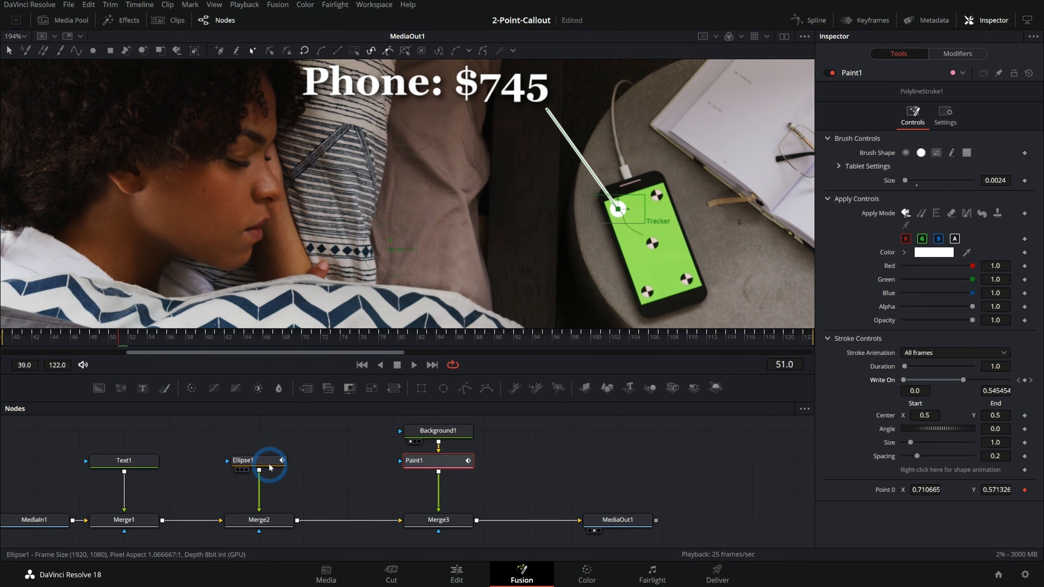
pyautogui.click(257, 468)
pyautogui.click(1024, 221)
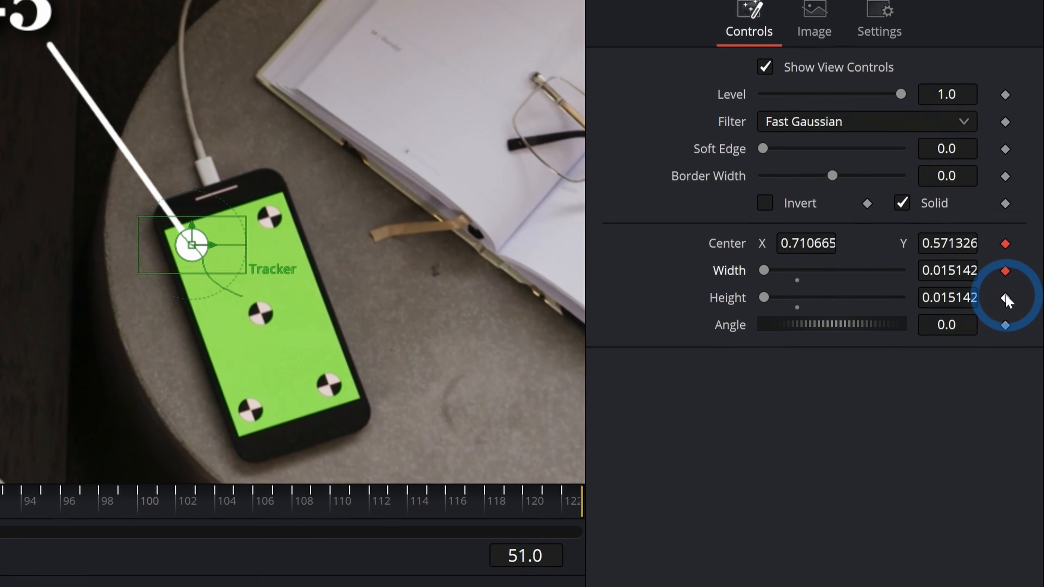
pyautogui.click(1024, 235)
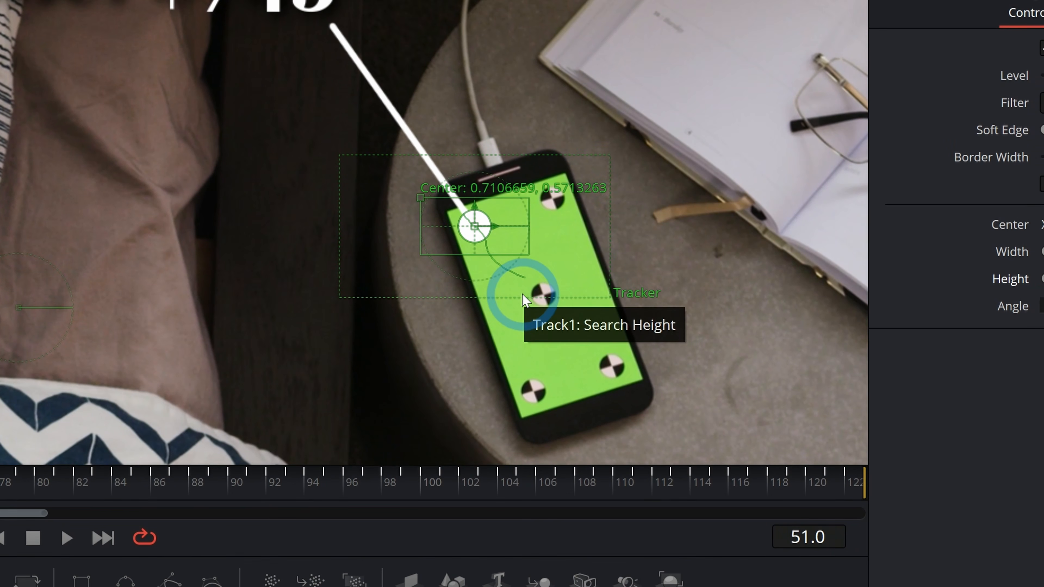
# Advance four frames to frame 55 and keyframe Ellipse1's Width and Height at the dot's full size.
pyautogui.press('Right')
pyautogui.press('Right')
pyautogui.press('Right')
pyautogui.press('Right')
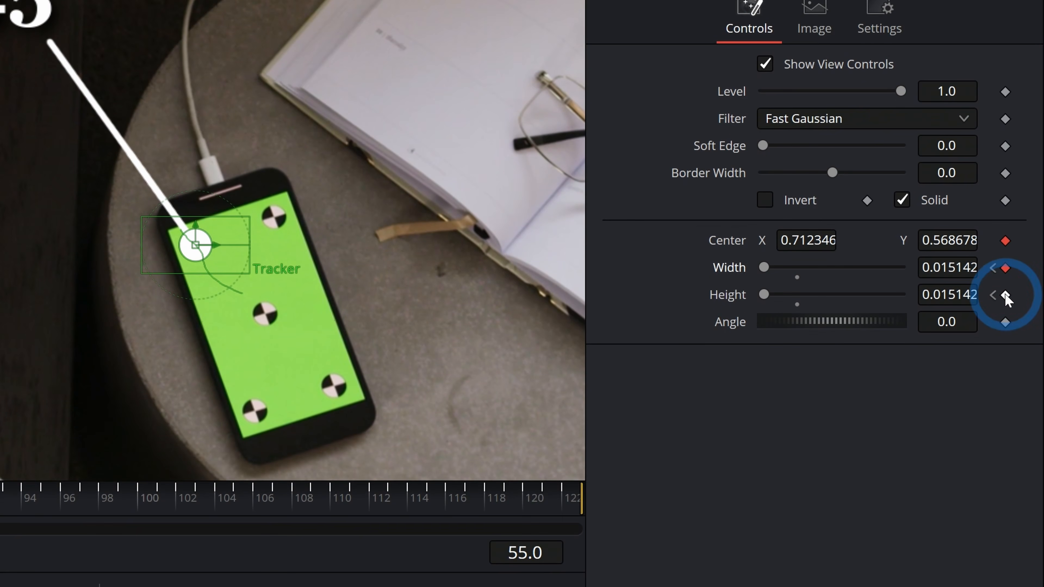
pyautogui.click(1018, 222)
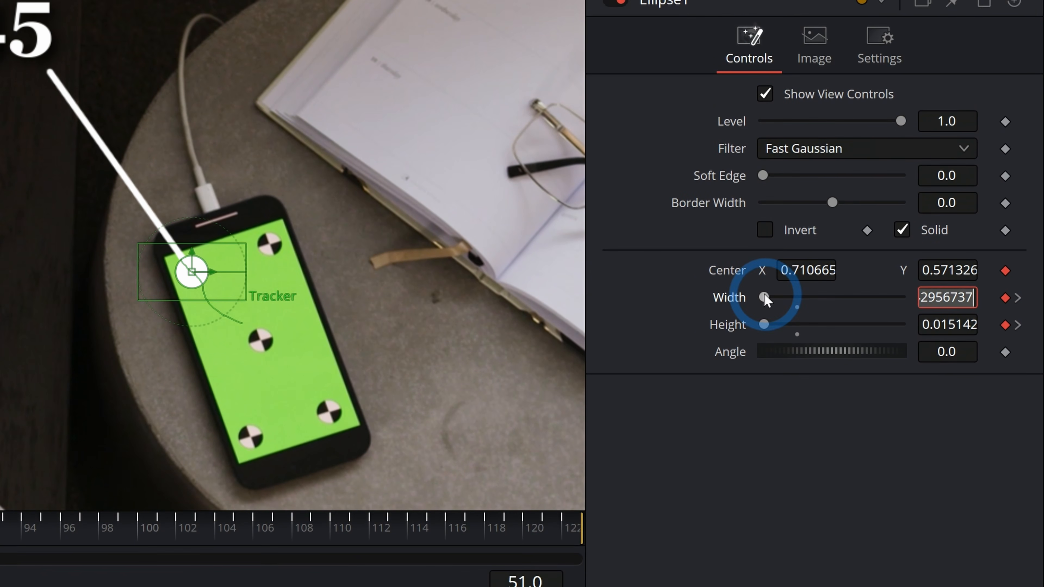
# Set Ellipse1's Width and Height to 0.0 at frame 51 and scrub through the dot's growth.
pyautogui.moveTo(764, 293); pyautogui.dragTo(745, 320)
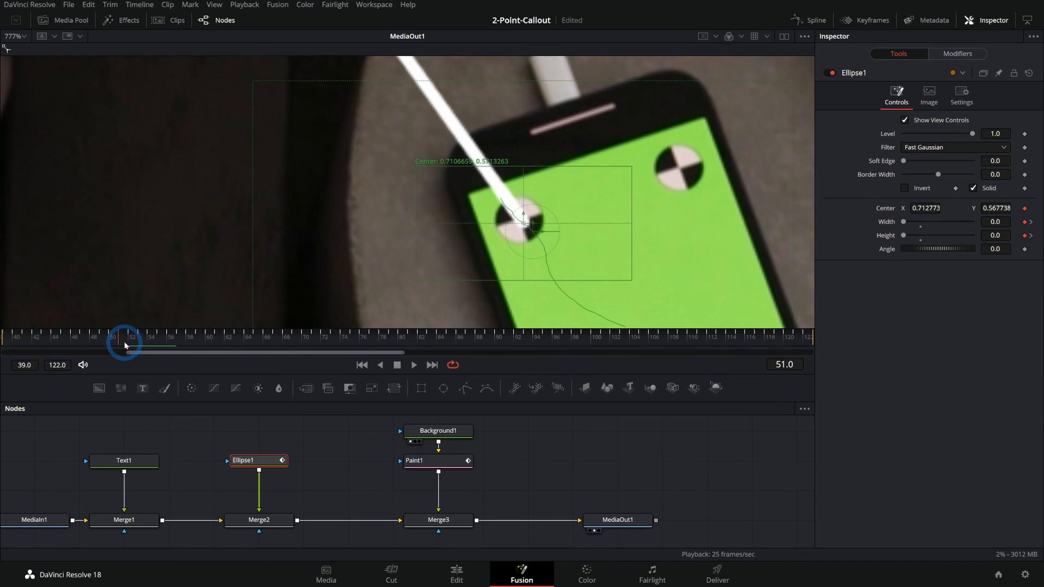
pyautogui.click(137, 344)
pyautogui.moveTo(136, 344); pyautogui.dragTo(166, 344)
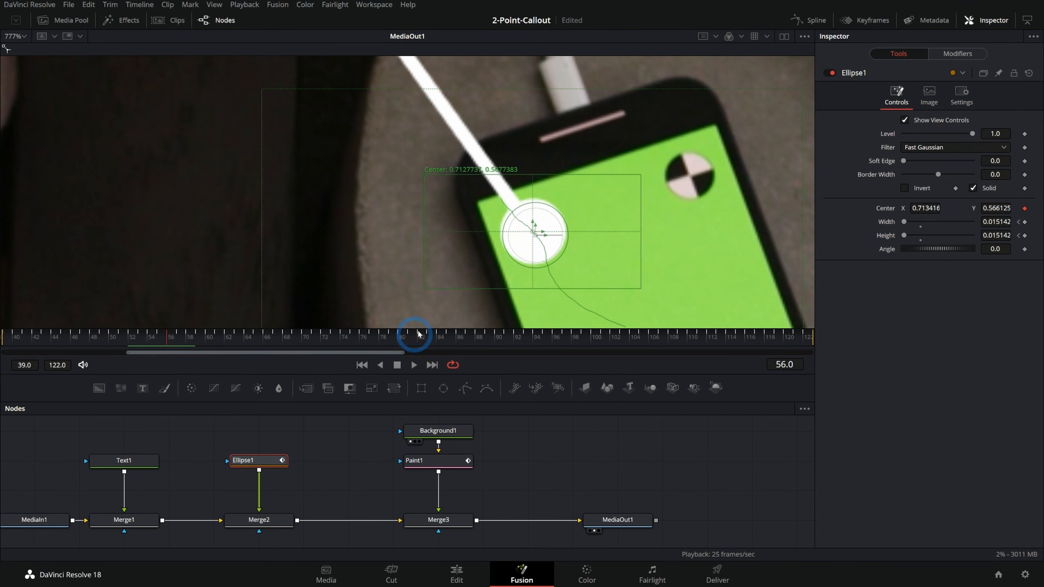
# Play the composition from the first frame to review the line and dot animation.
pyautogui.scroll(-4, 497, 276)
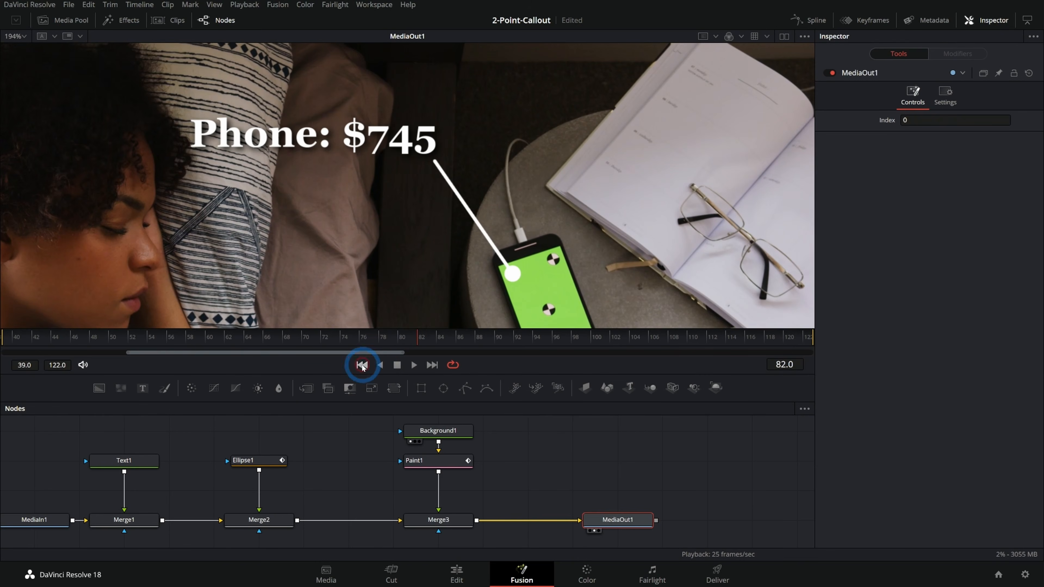
pyautogui.click(362, 365)
pyautogui.click(417, 366)
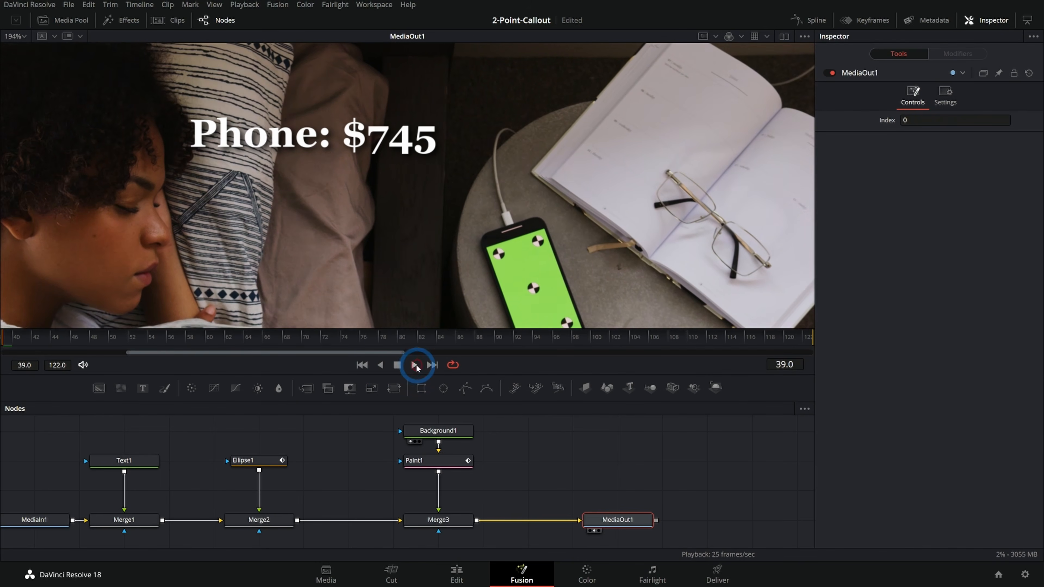
pyautogui.click(399, 366)
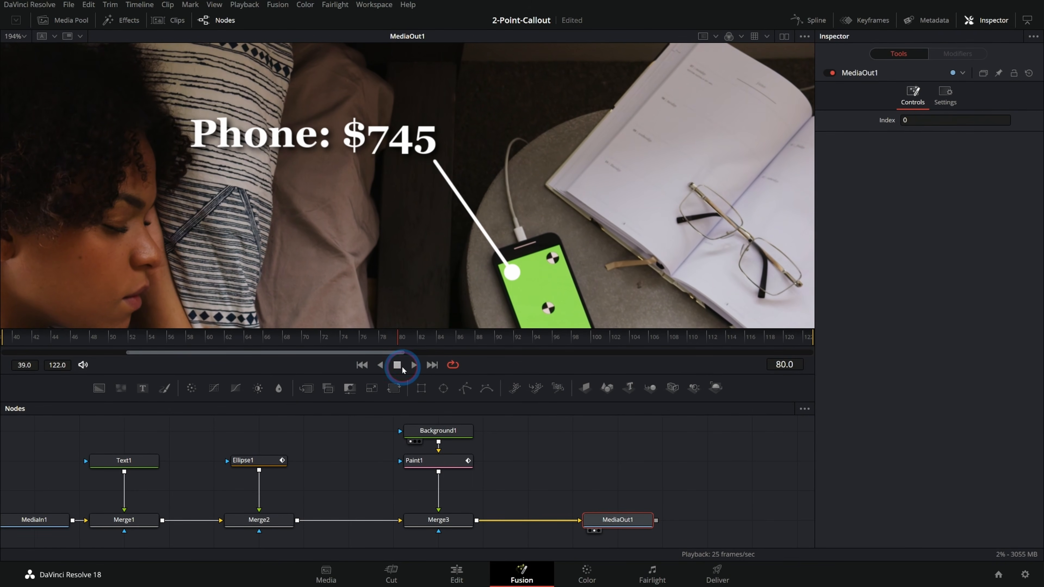
# Keyframe Text1's Write On end at 1.0 on frame 53 and 0.0 on frame 39, and play back the callout.
pyautogui.moveTo(379, 347); pyautogui.dragTo(139, 336)
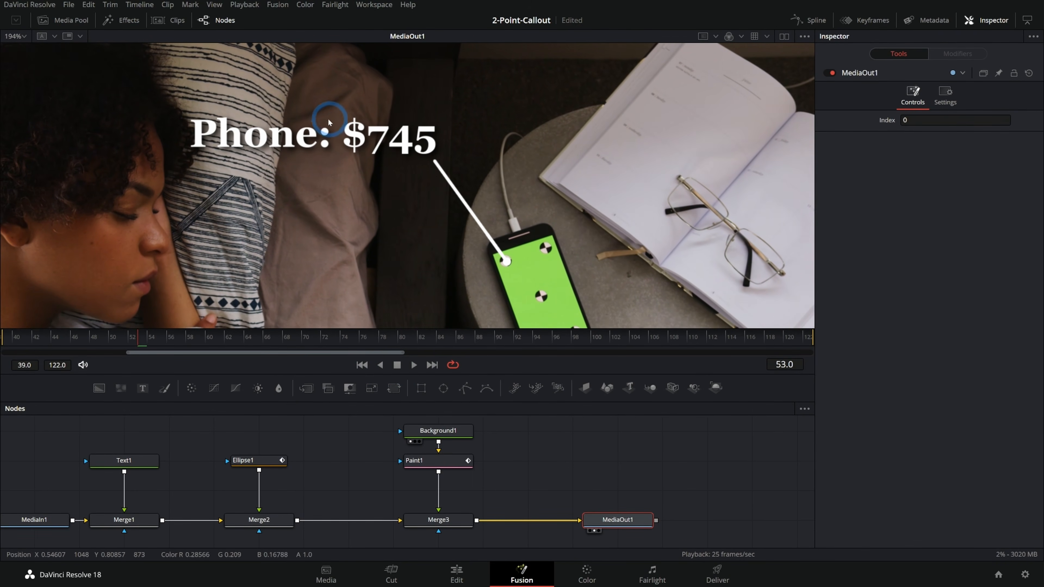
pyautogui.click(124, 462)
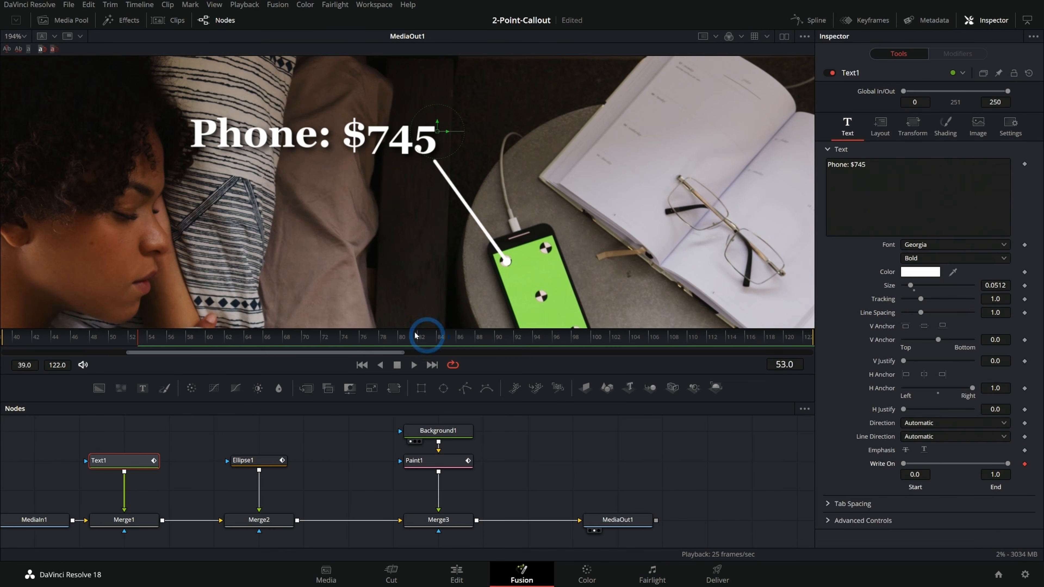
pyautogui.click(361, 365)
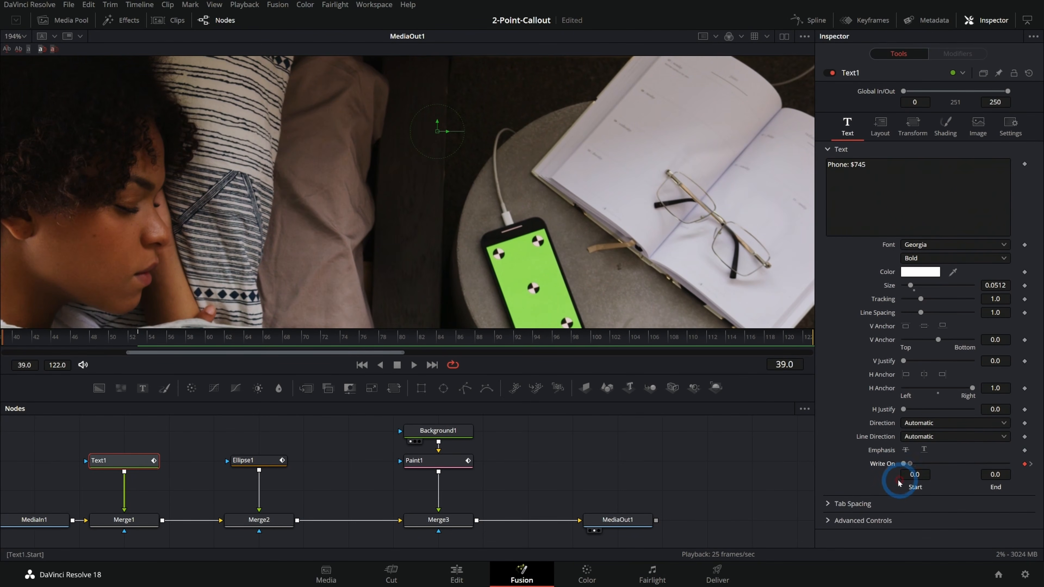
pyautogui.click(412, 368)
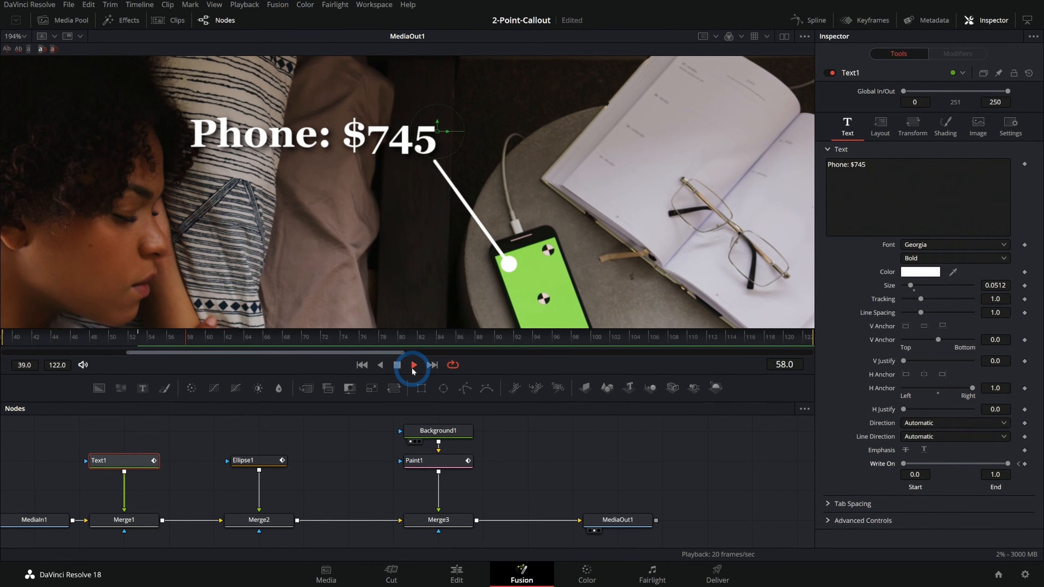